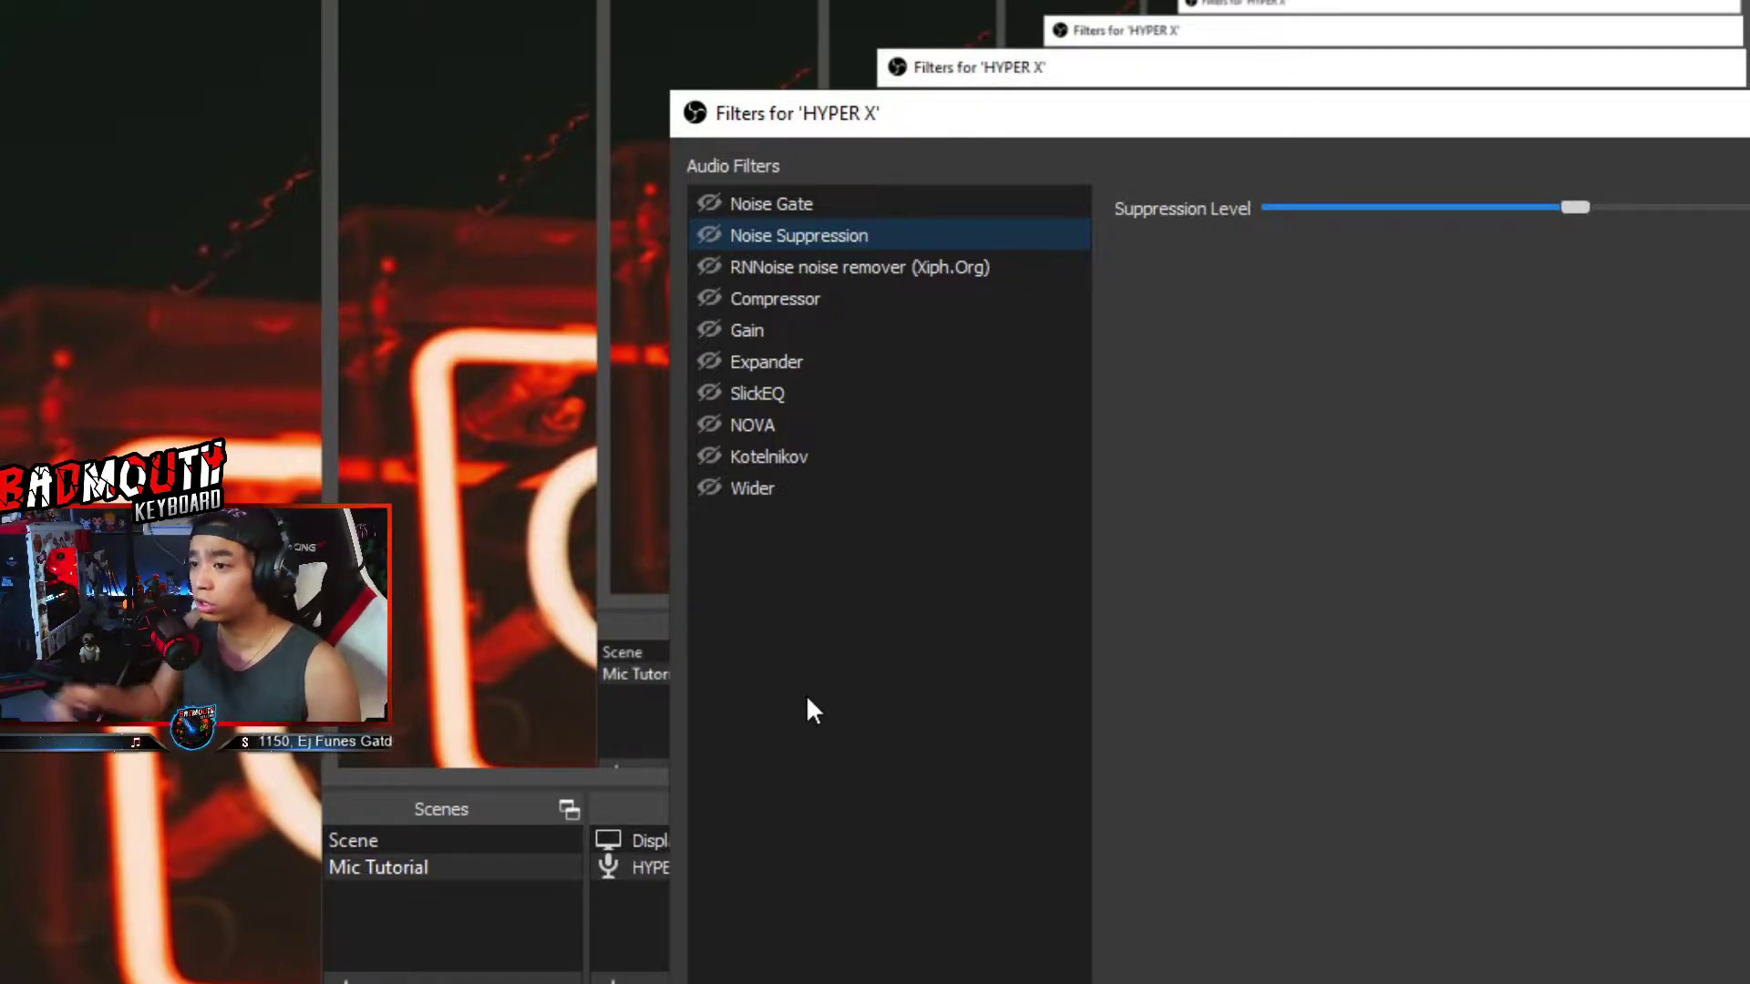
- Switch on the HYPER X mic's Noise Gate filter with its -30 dB close and -23 dB open thresholds
click(846, 211)
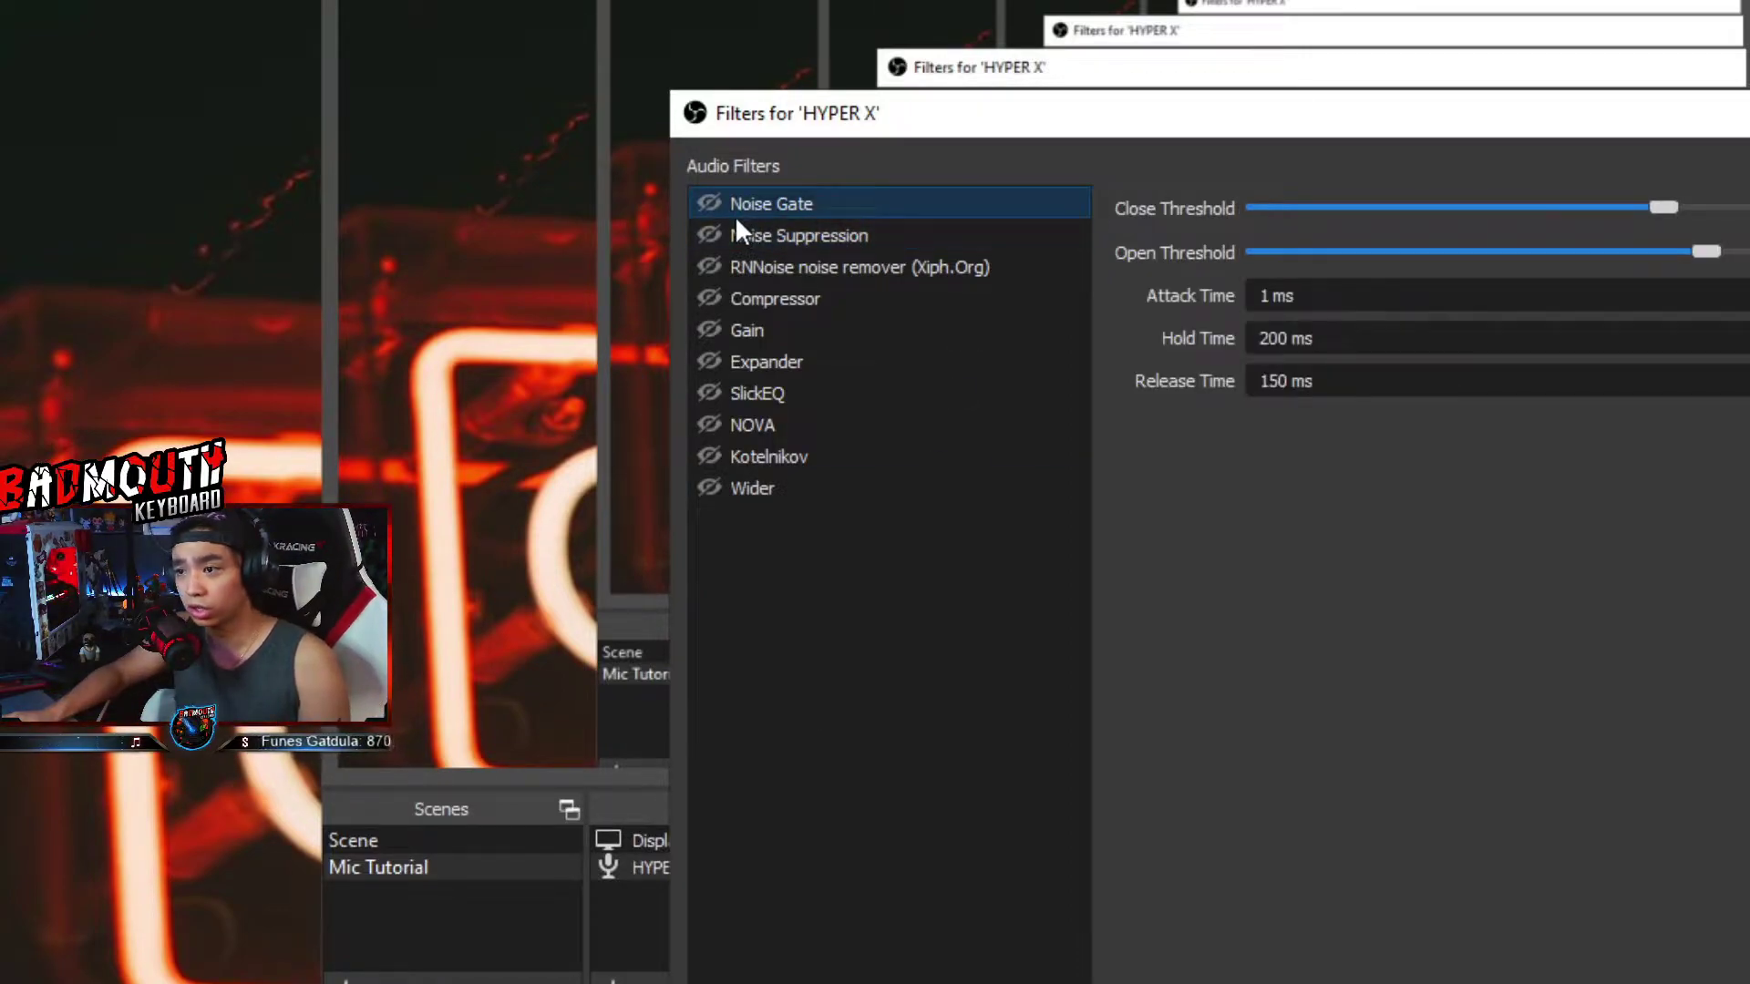
click(709, 204)
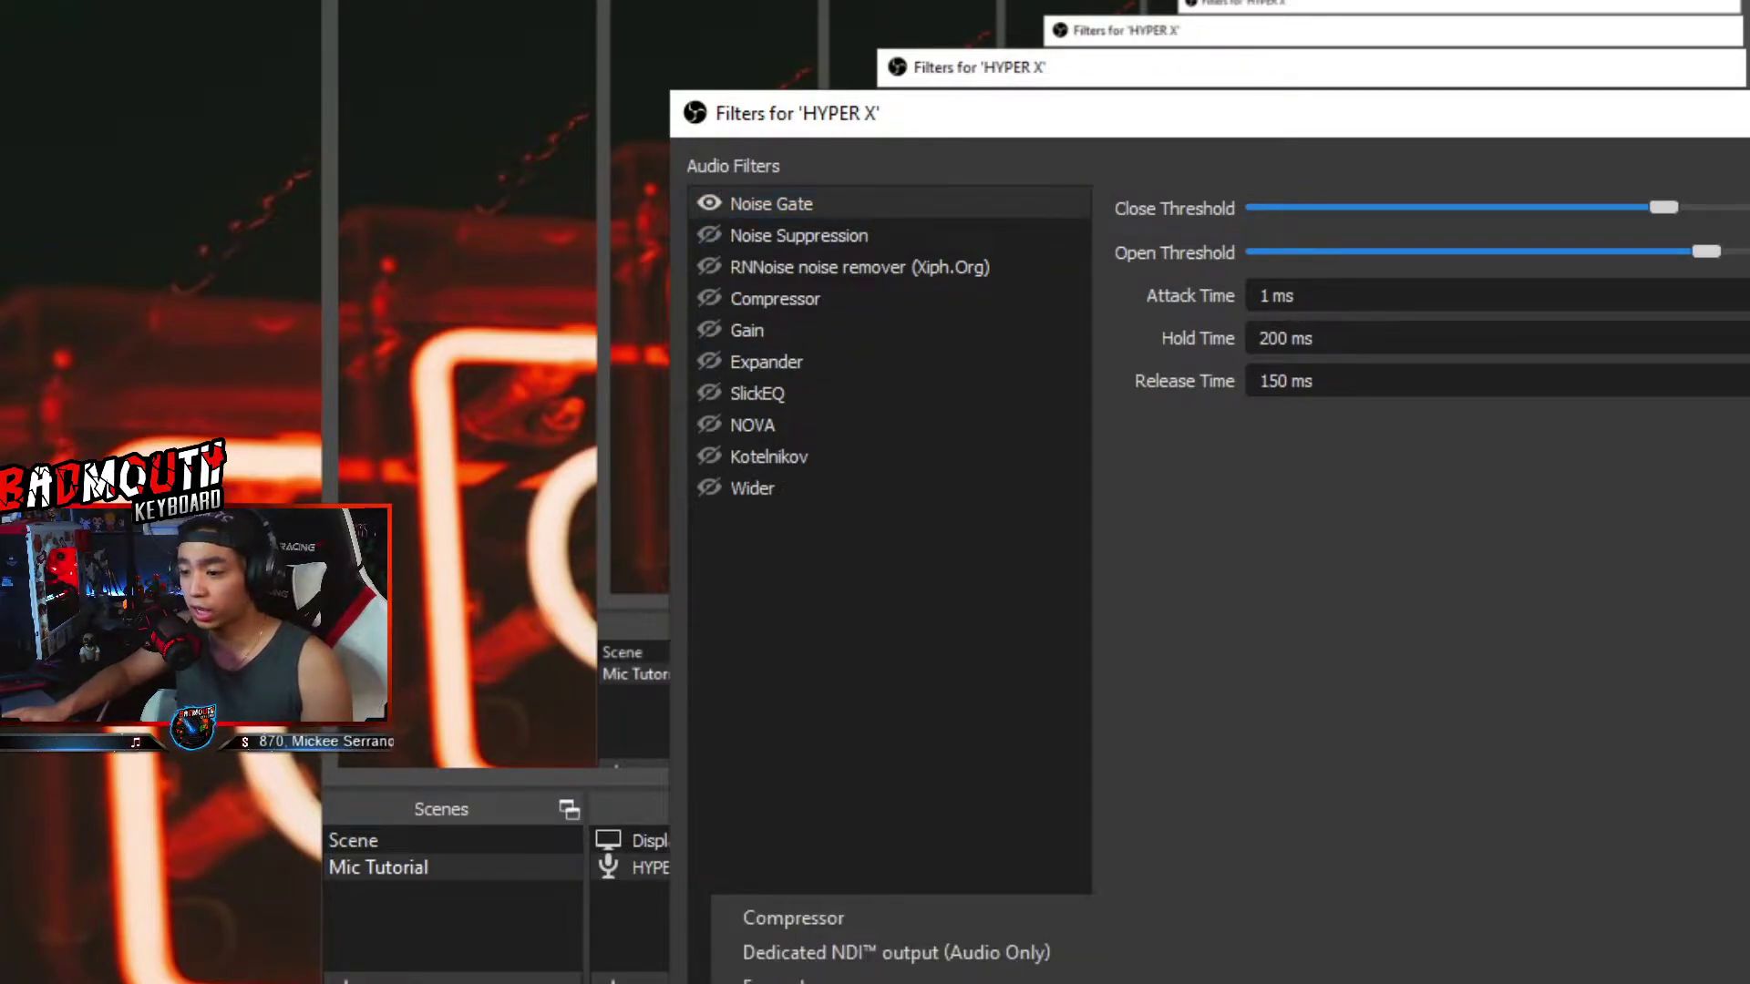
click(958, 606)
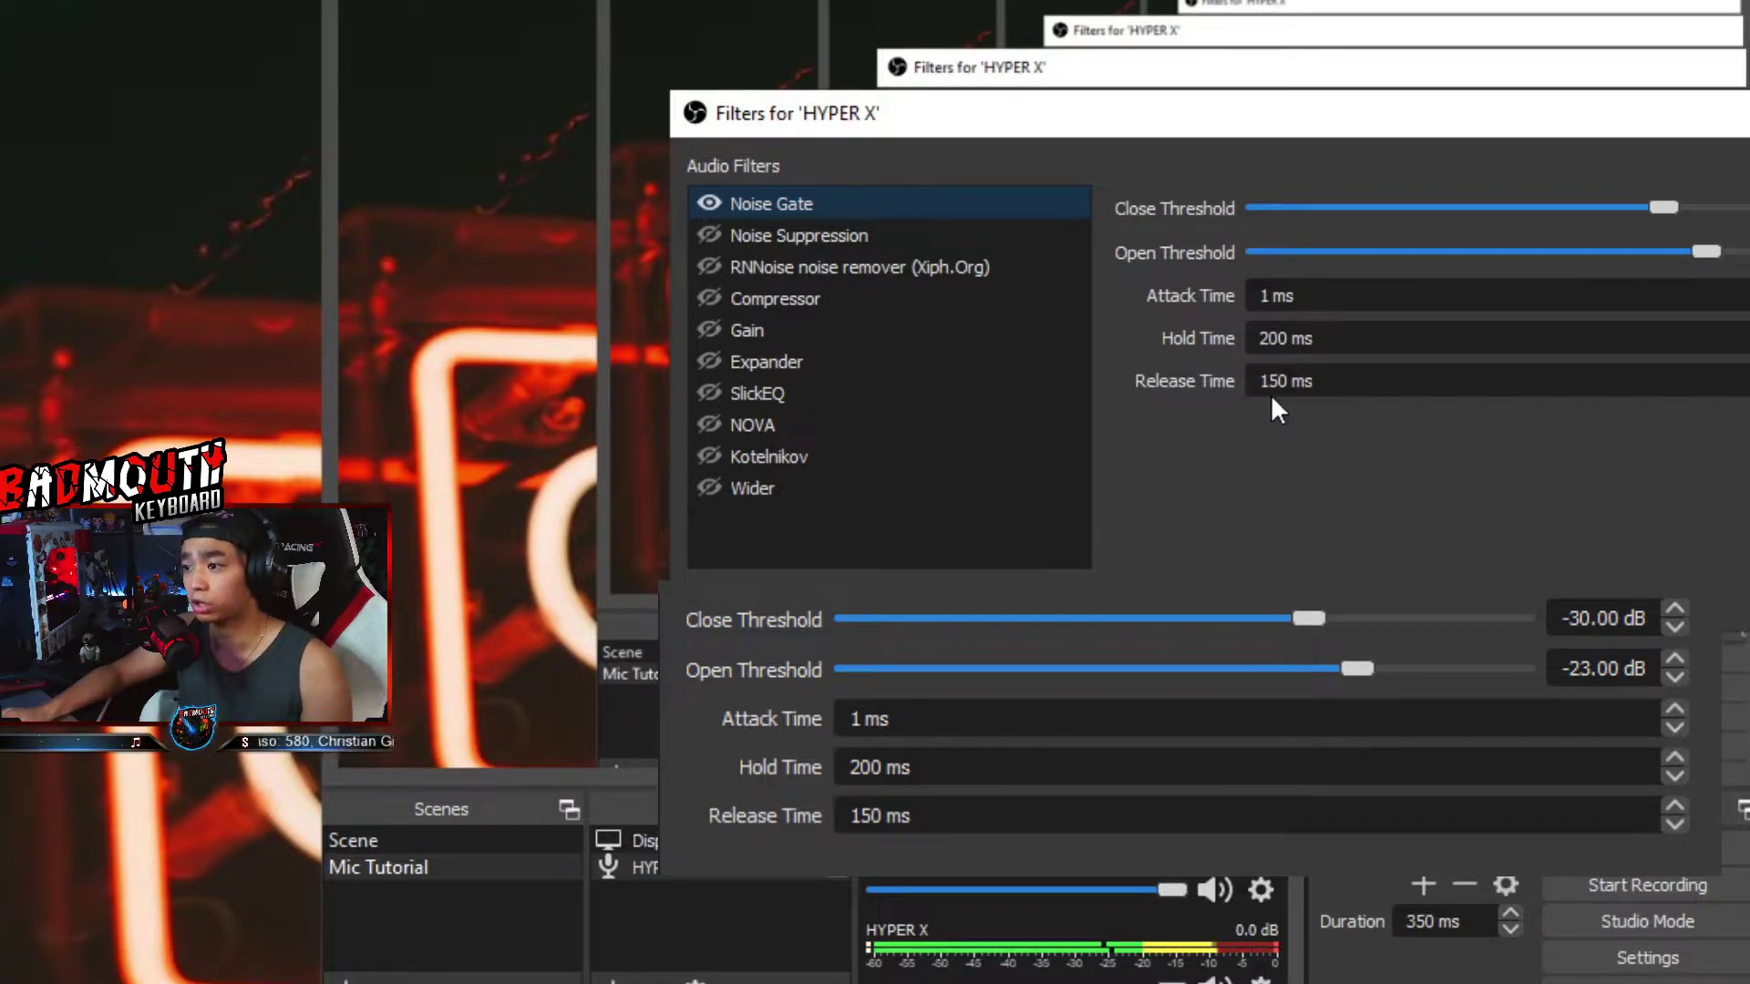
- Enable the Noise Suppression filter and bring up the RNNoise remover's settings (-29 dB, Busy, Voice)
click(779, 239)
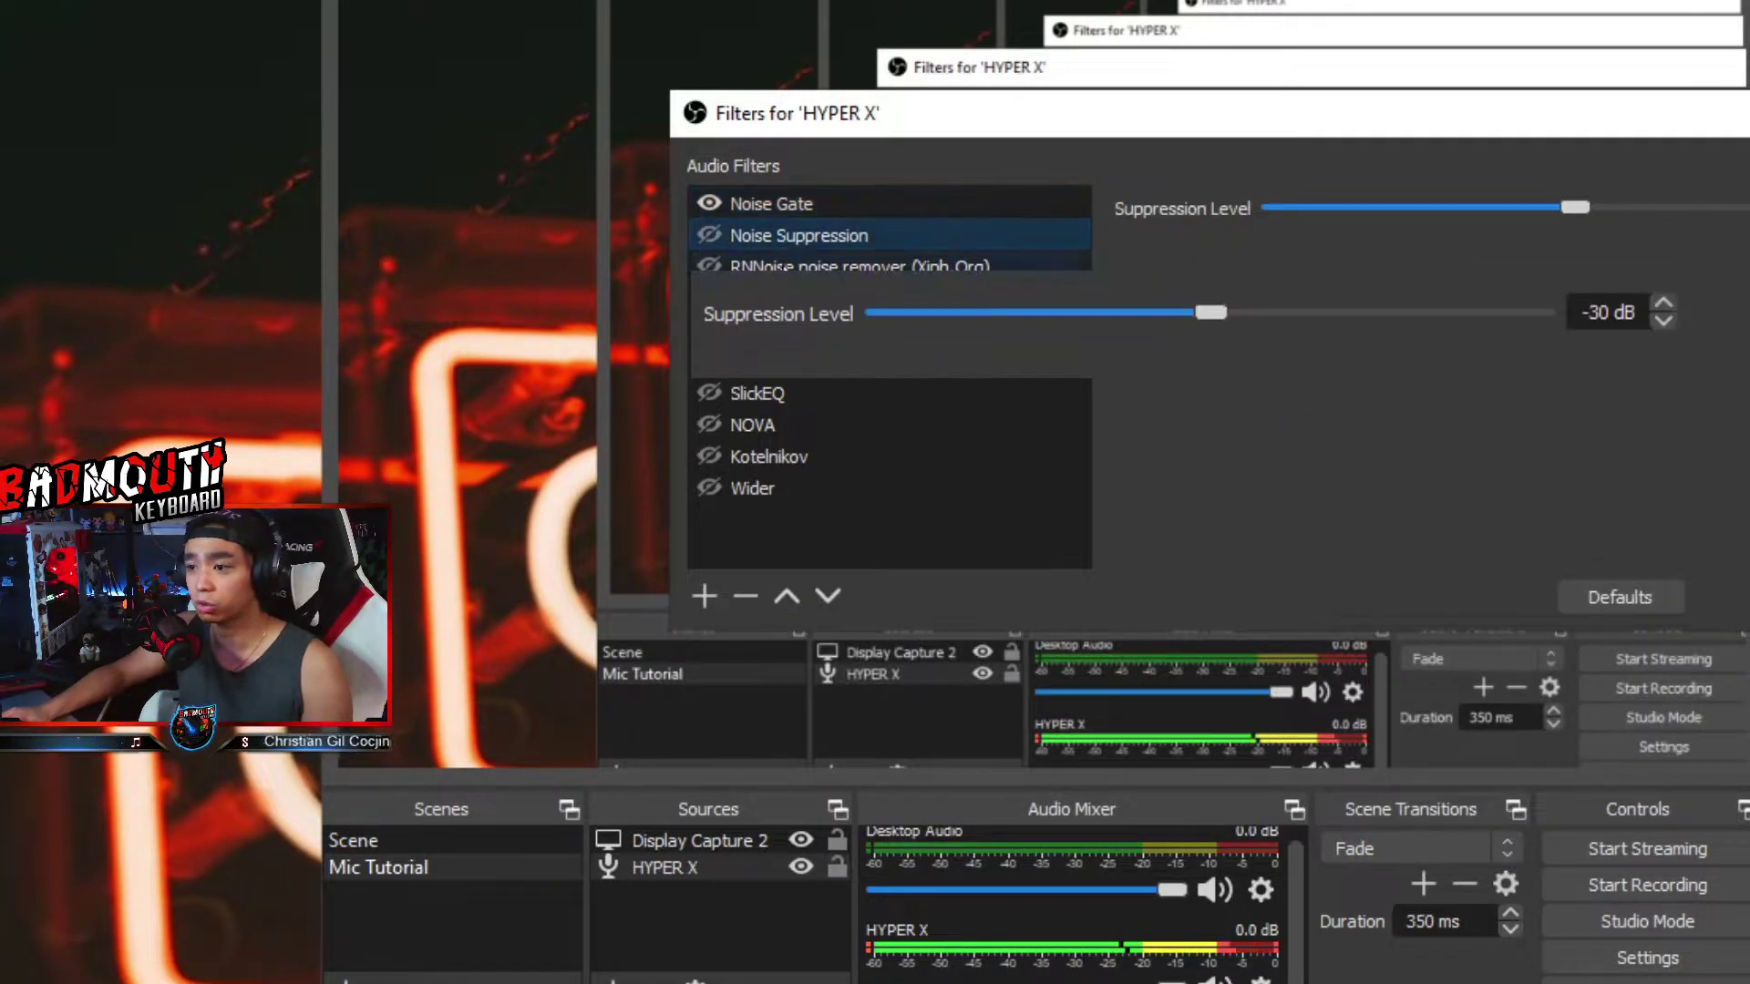
click(702, 598)
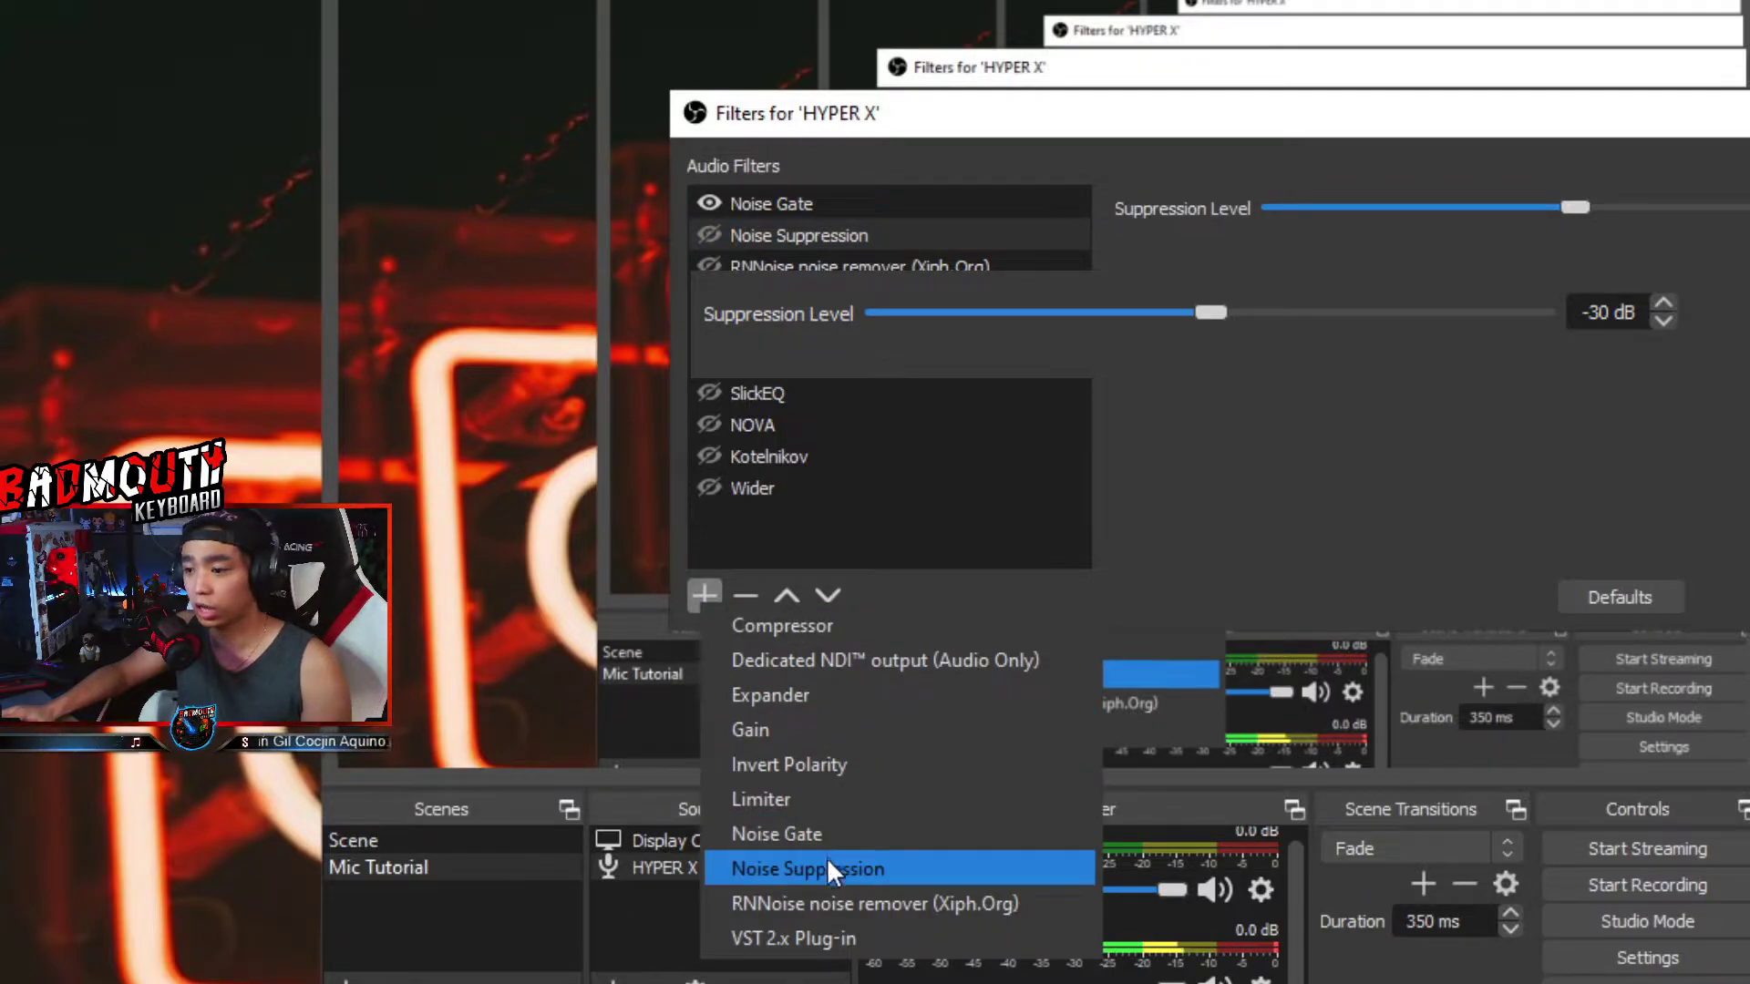
click(796, 242)
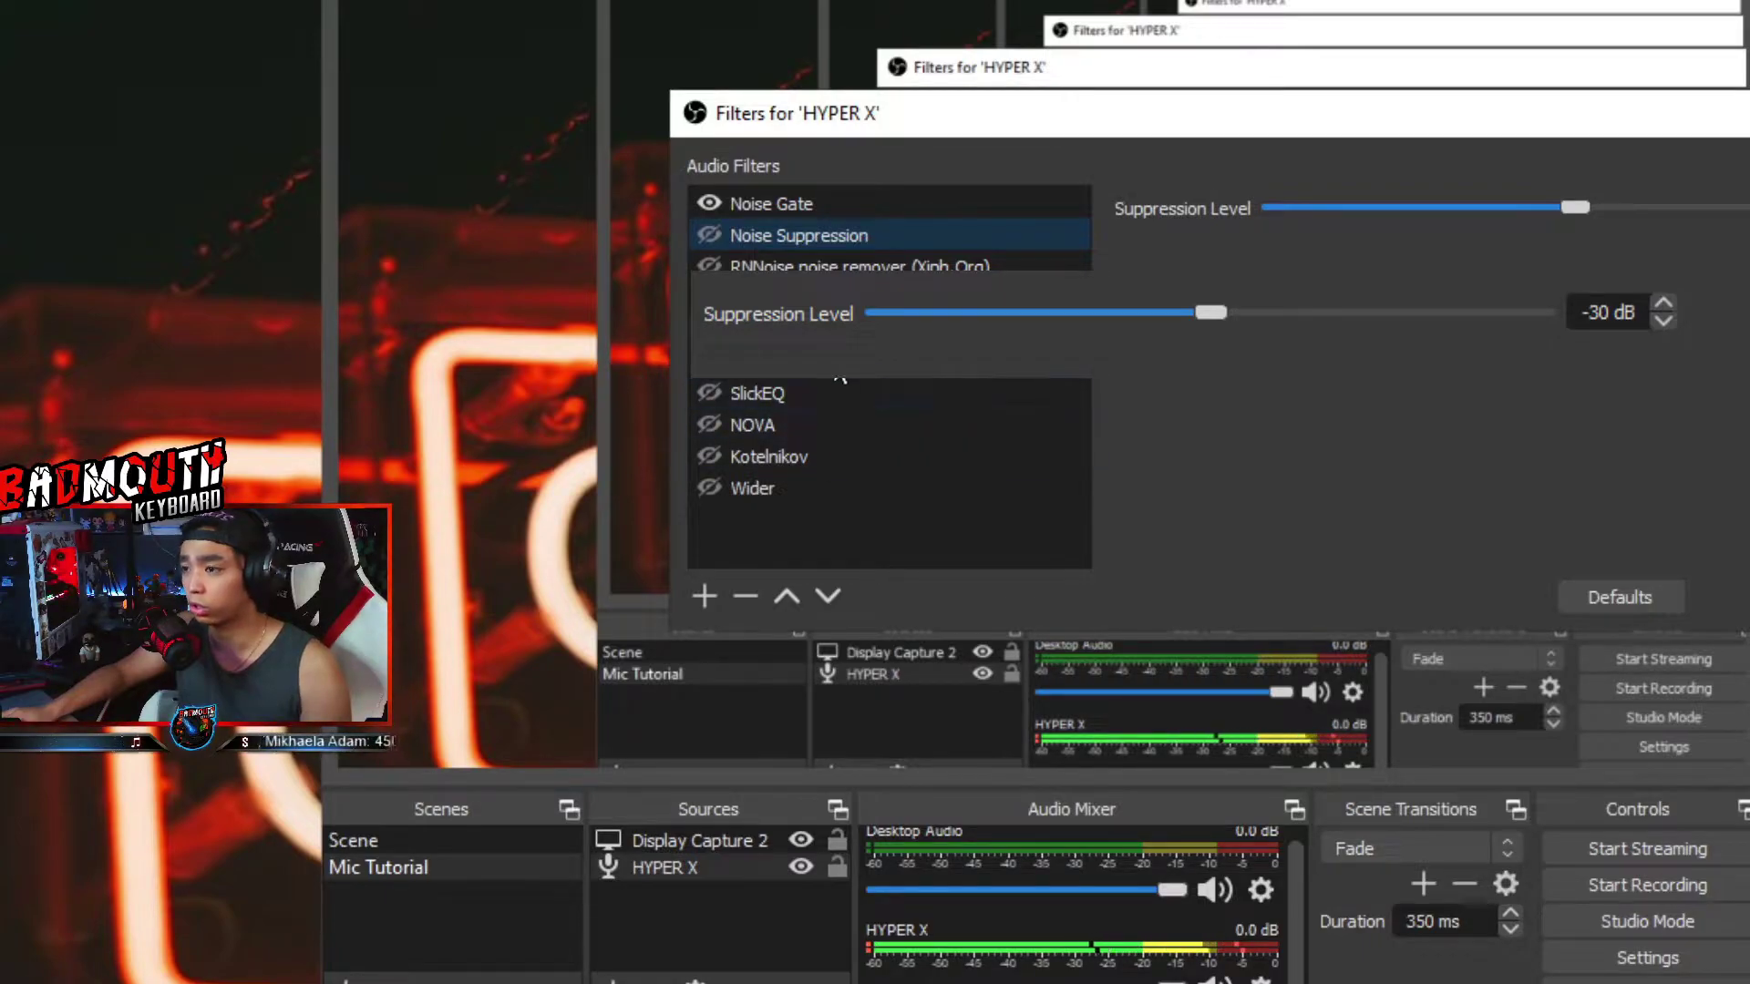
click(709, 235)
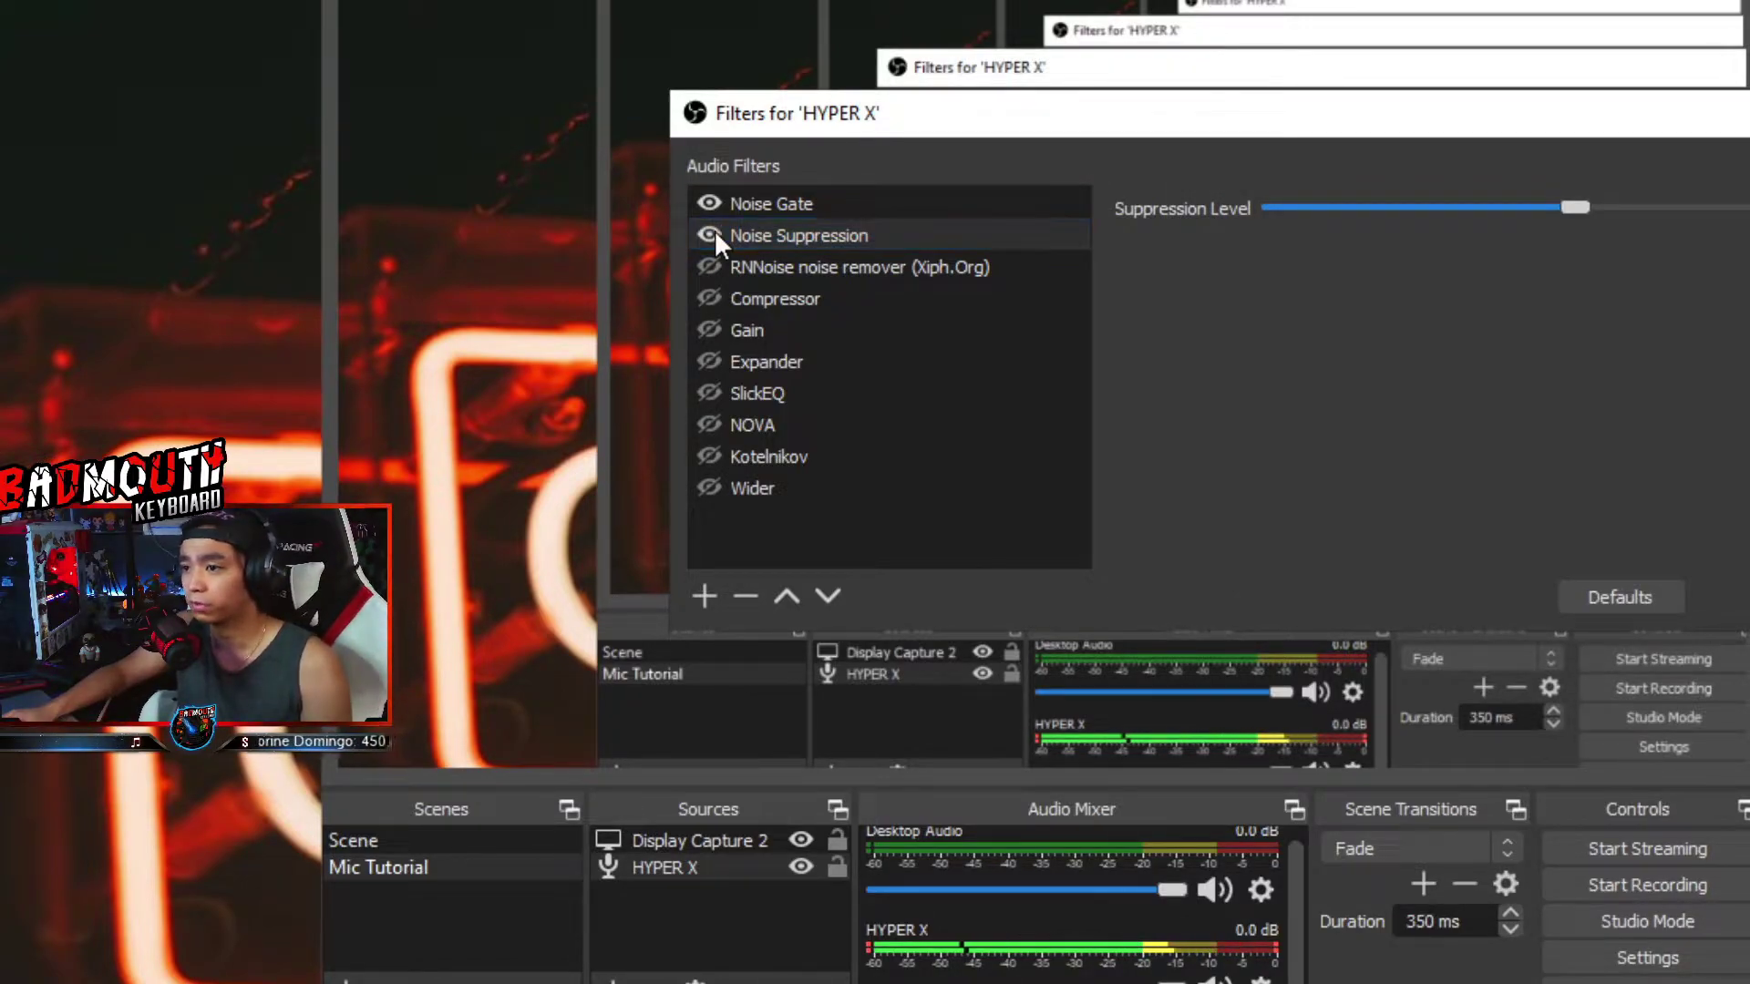
click(808, 260)
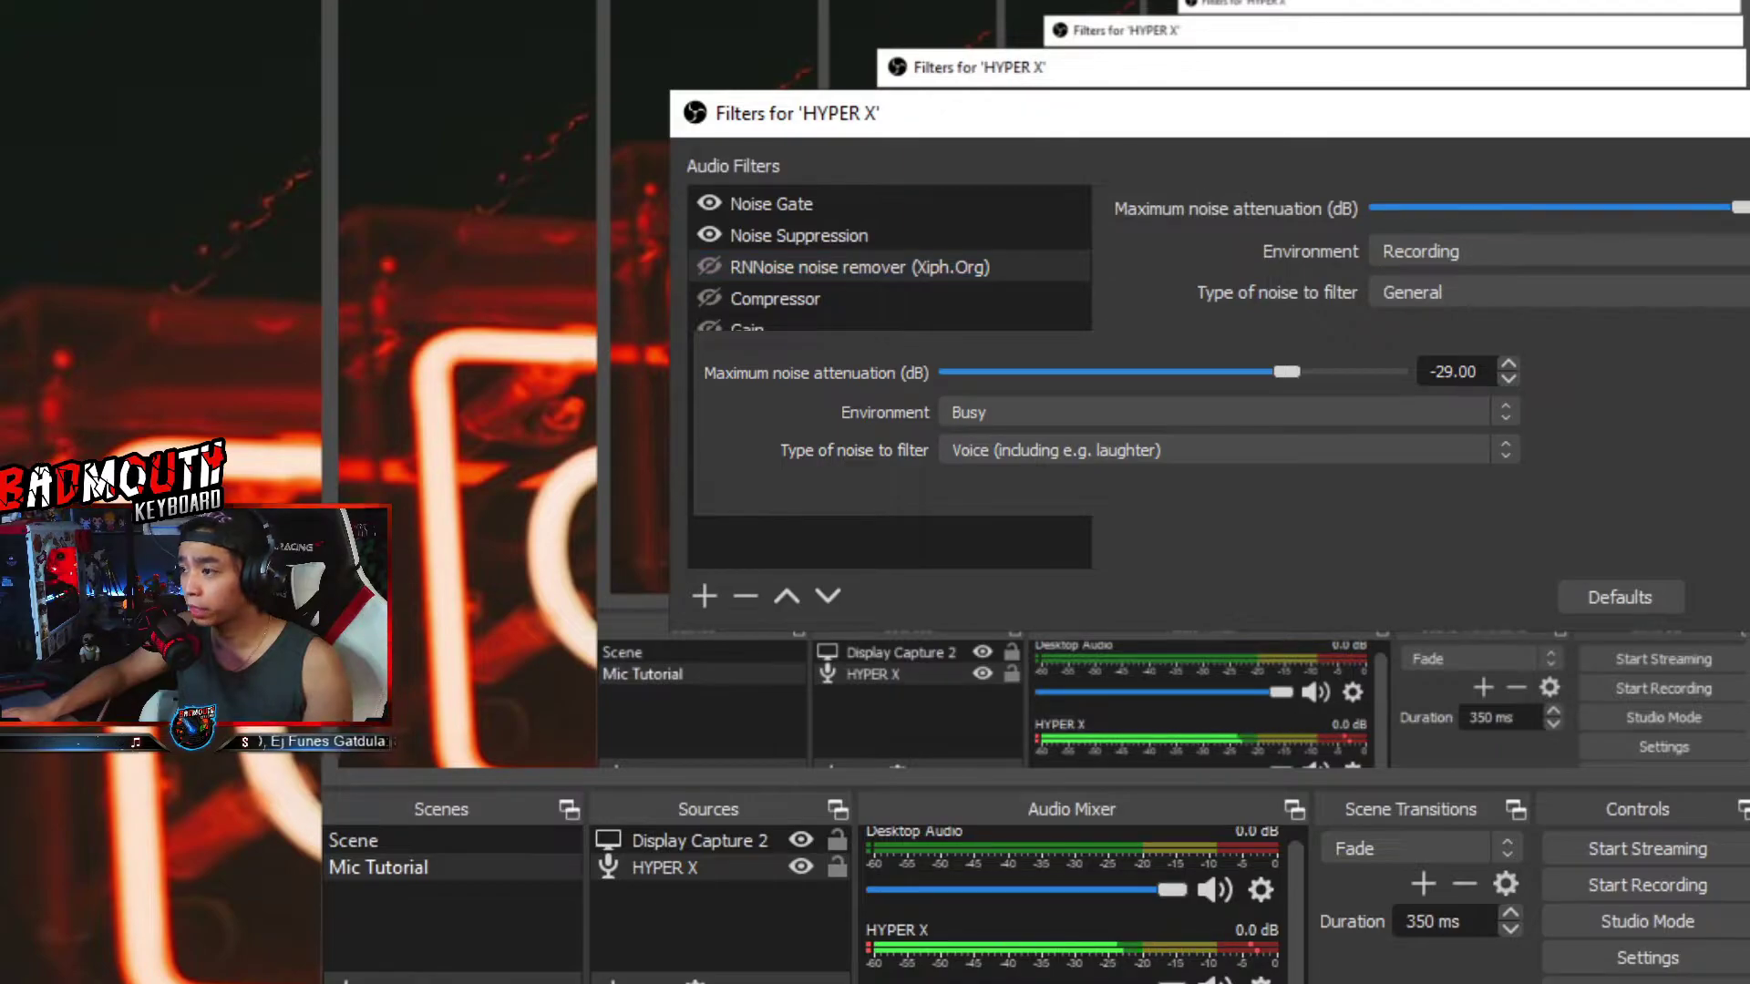
- Enable RNNoise with Environment Busy and noise type Voice, then show the 10:1 Compressor settings
drag(1392, 113, 1353, 47)
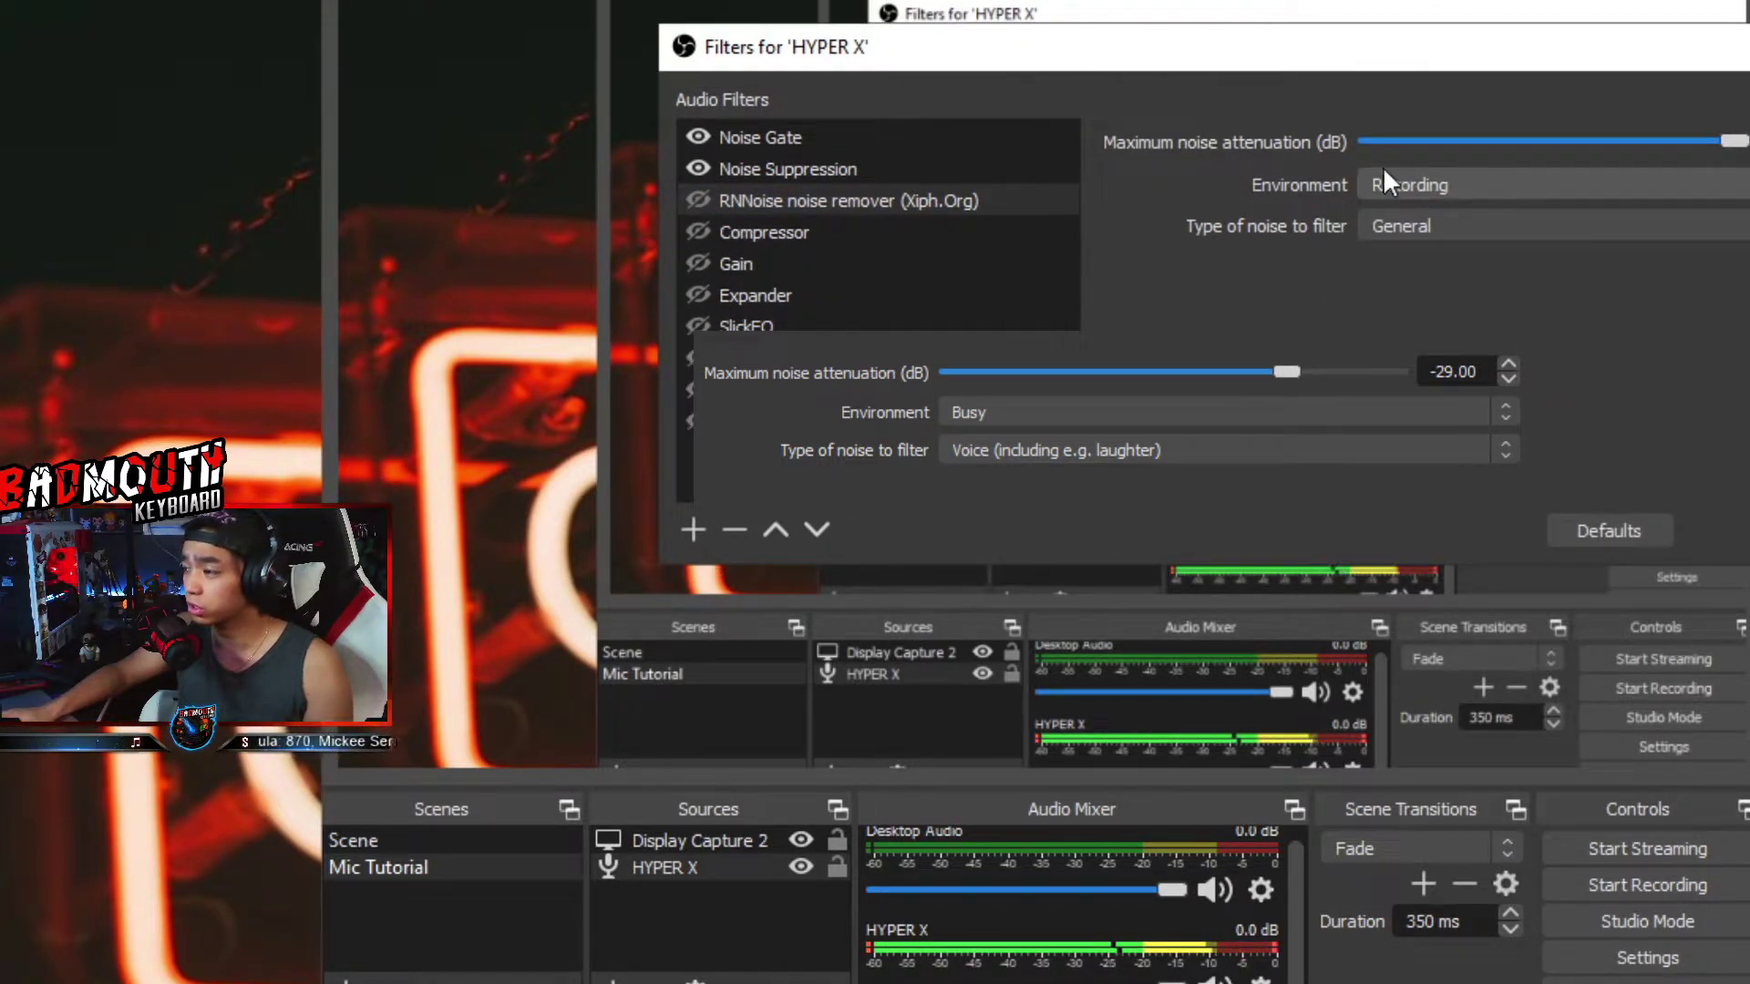
click(697, 200)
click(1457, 189)
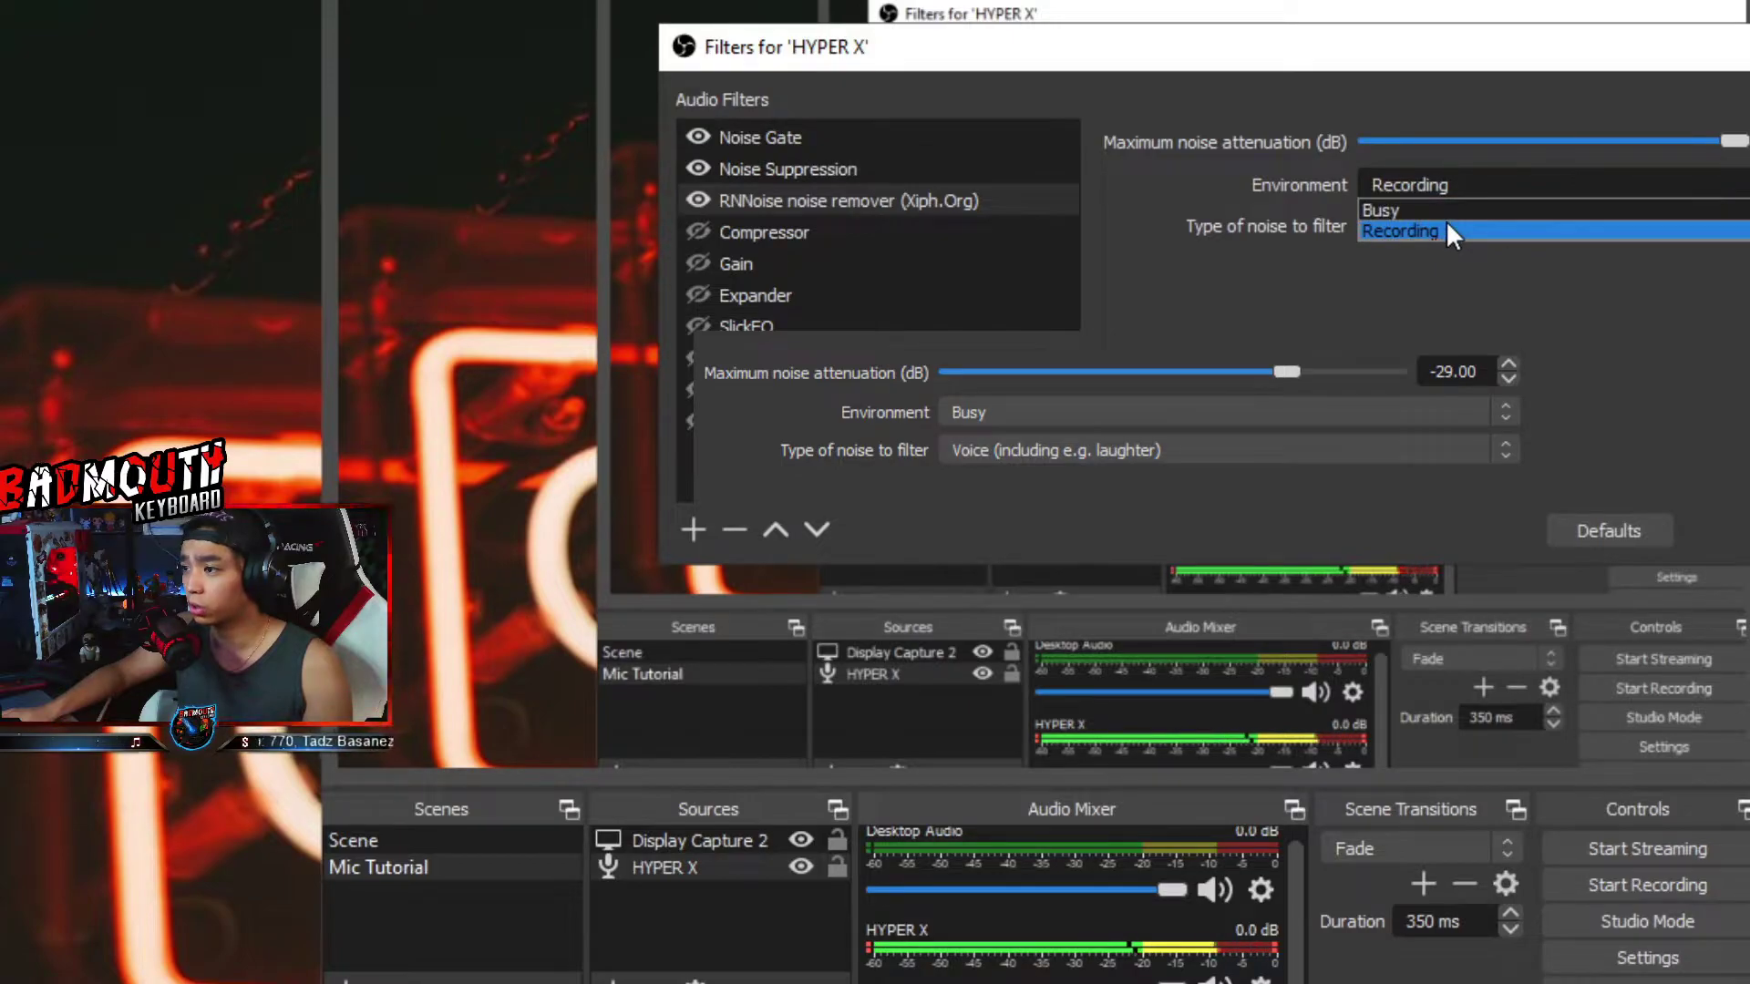
click(1445, 211)
click(1431, 225)
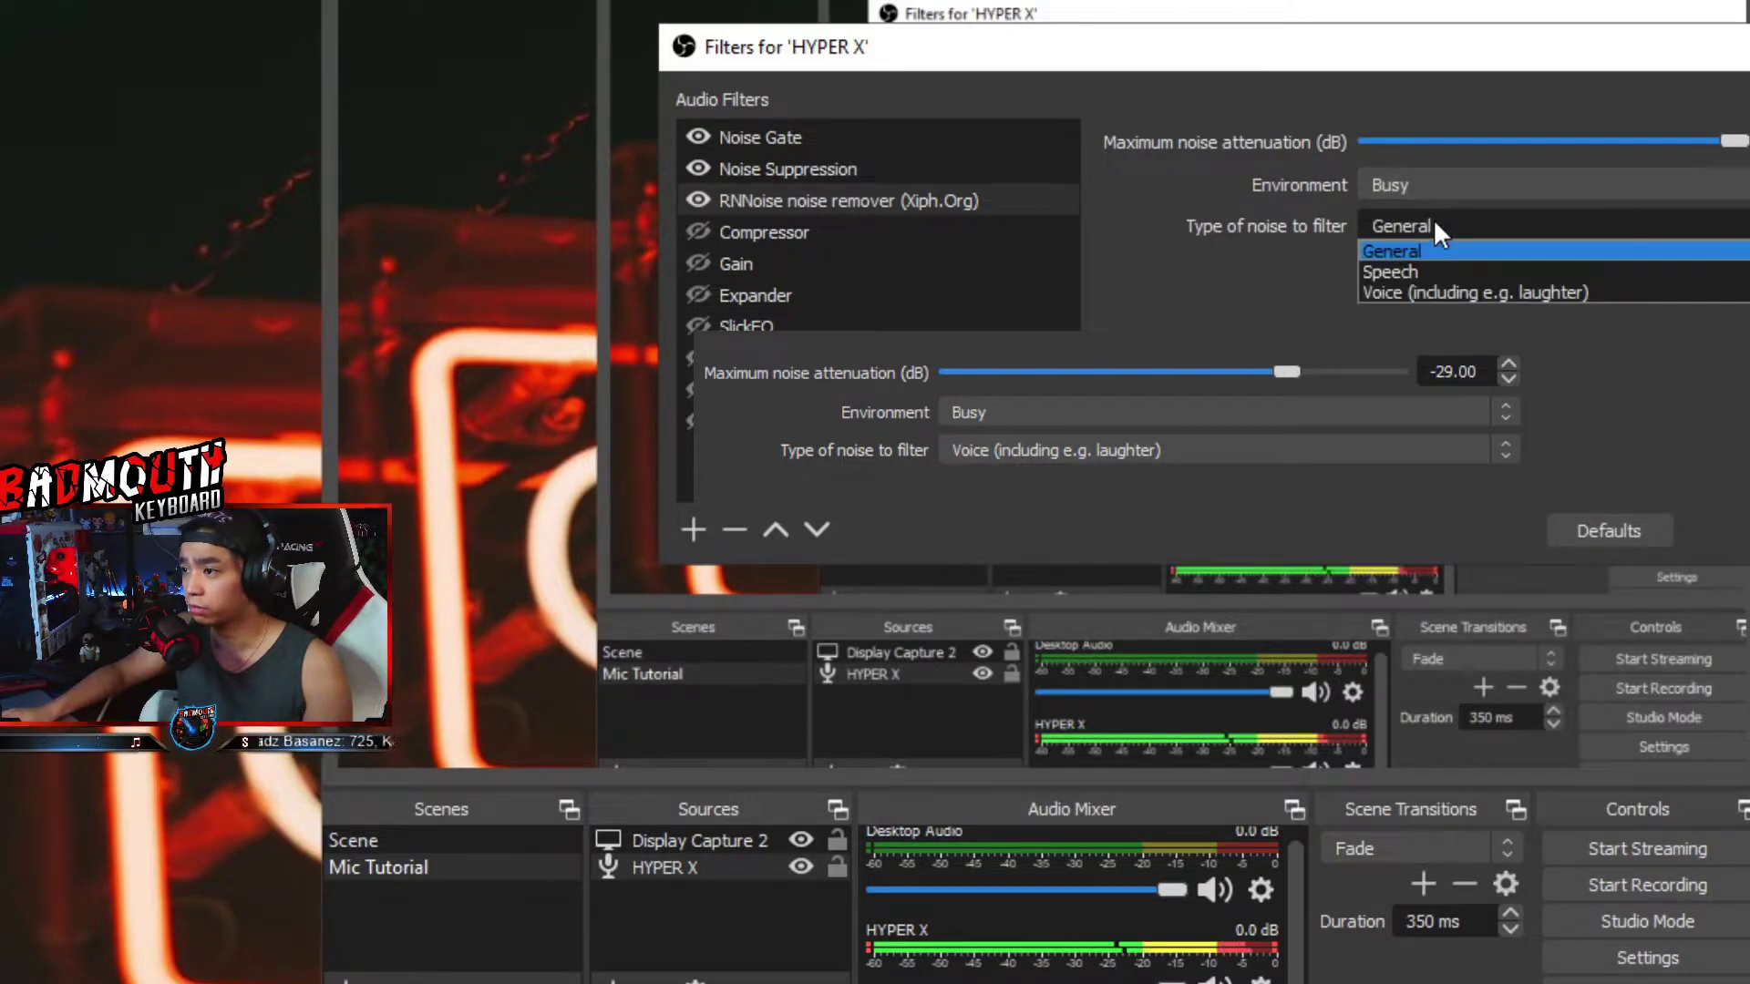
click(1439, 288)
click(1444, 230)
click(1436, 284)
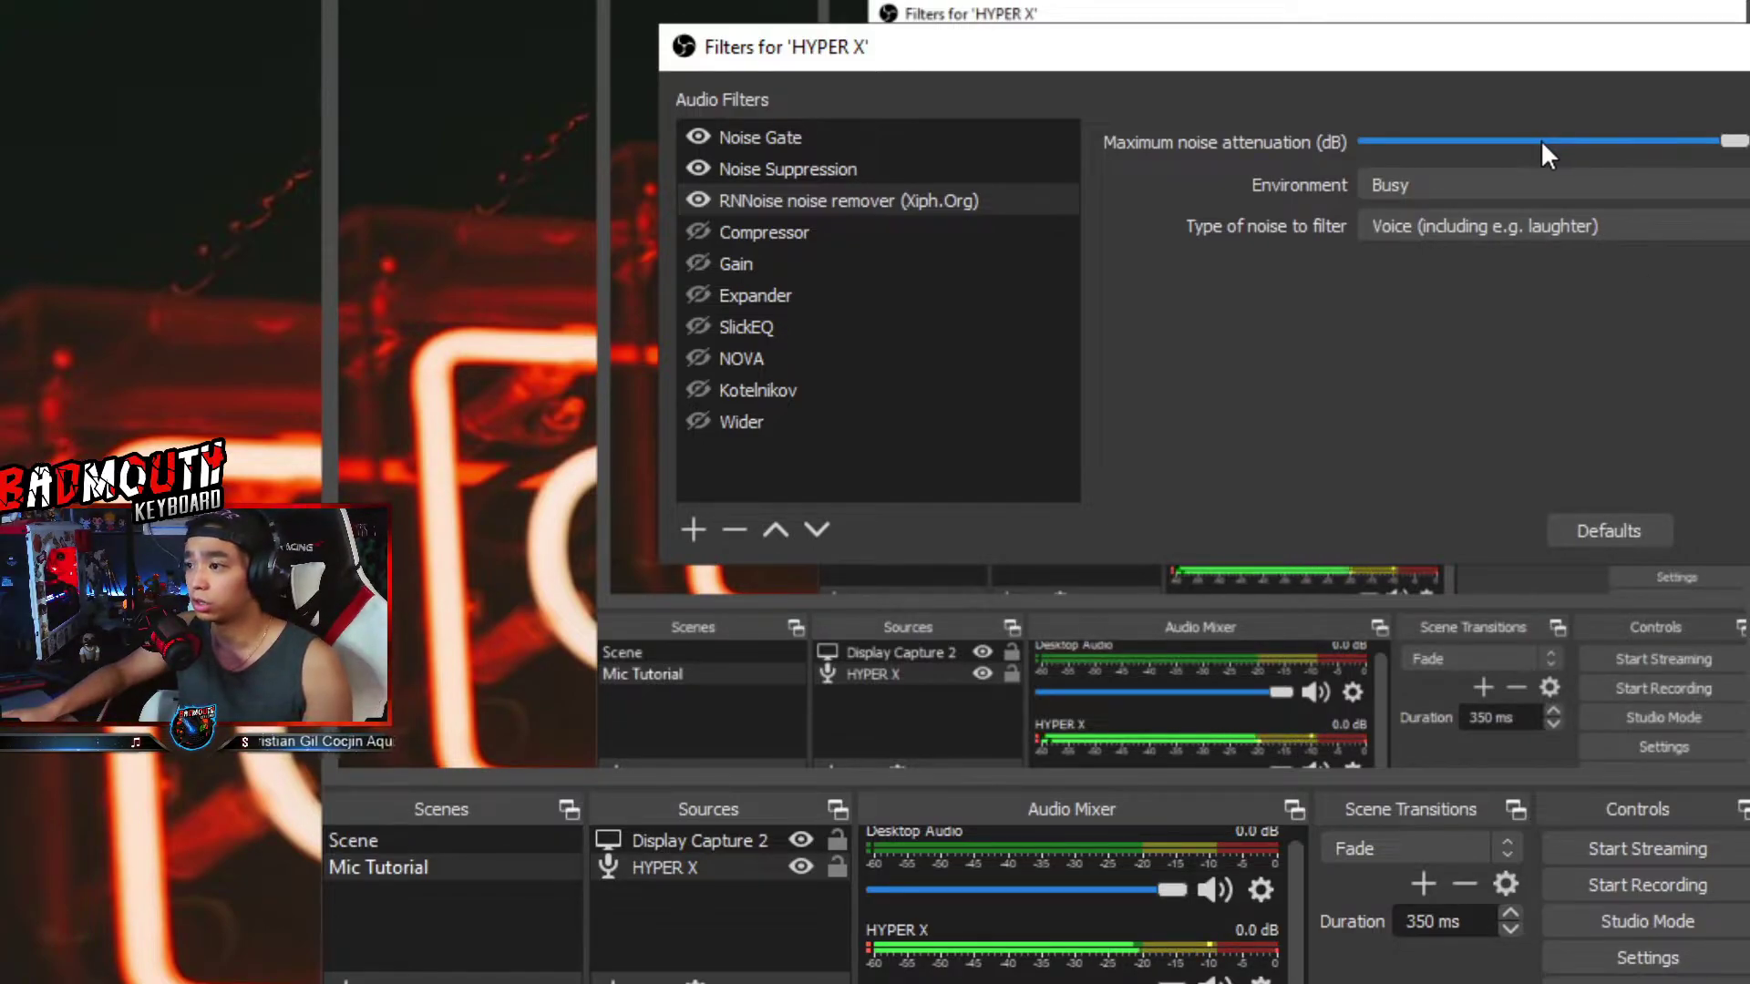
click(930, 232)
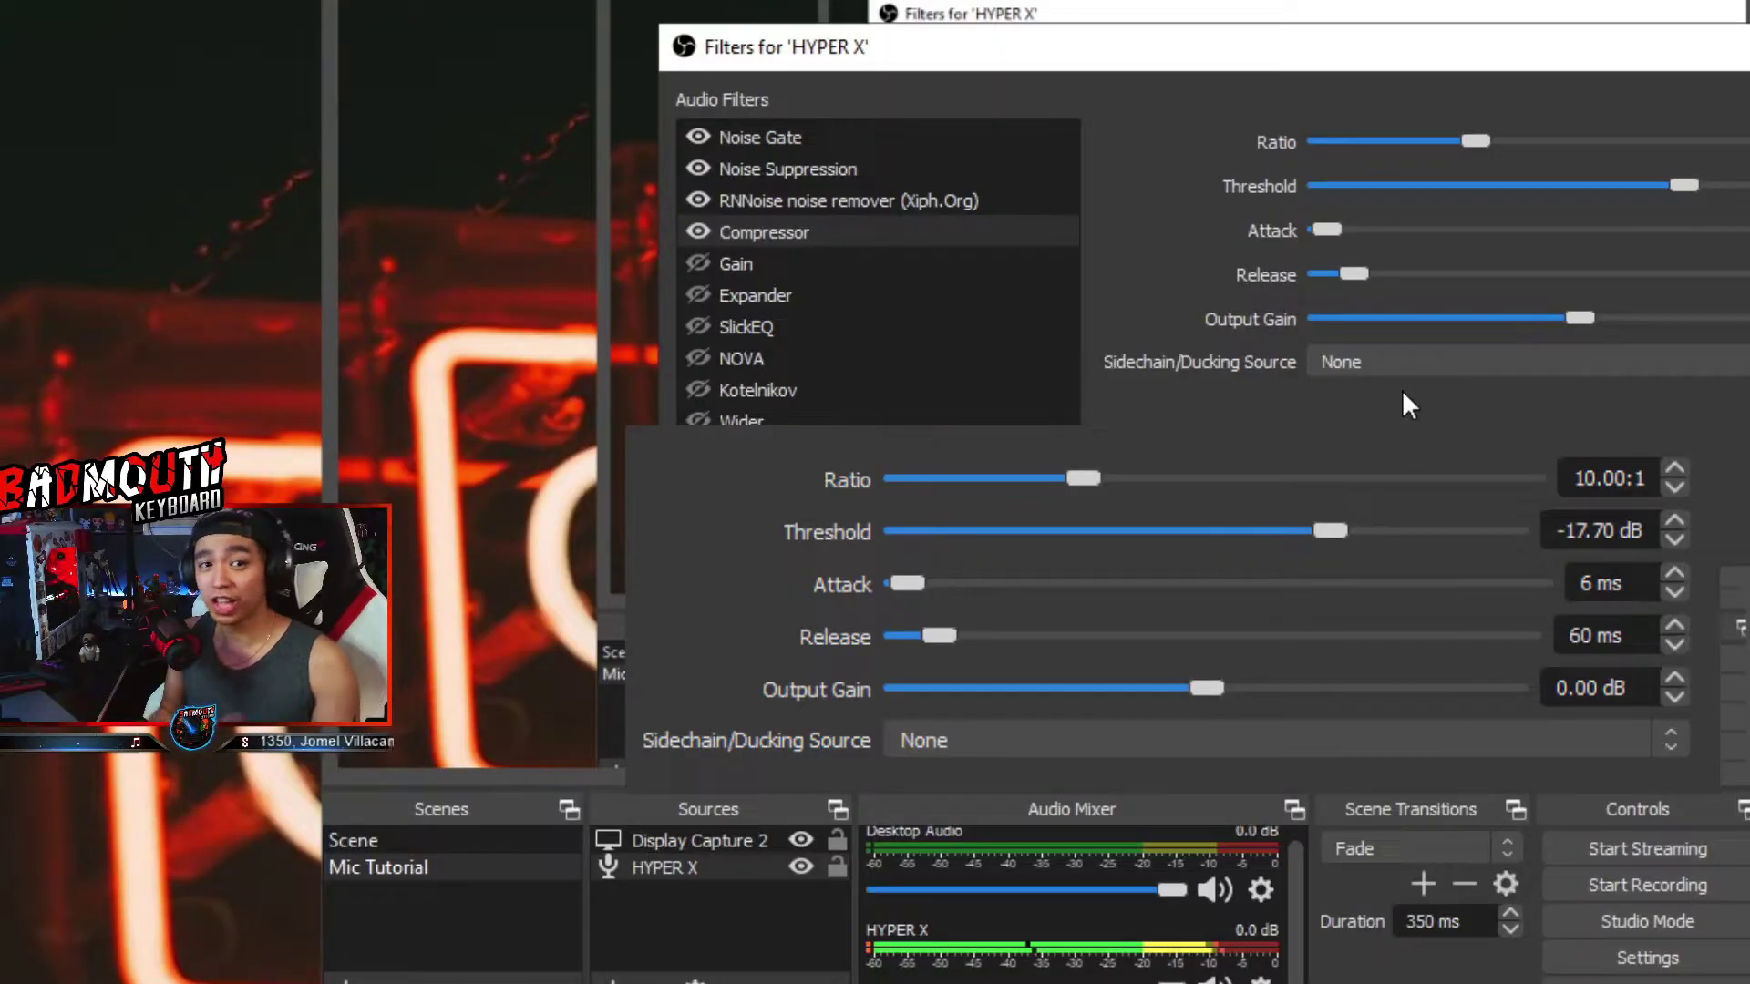
click(698, 232)
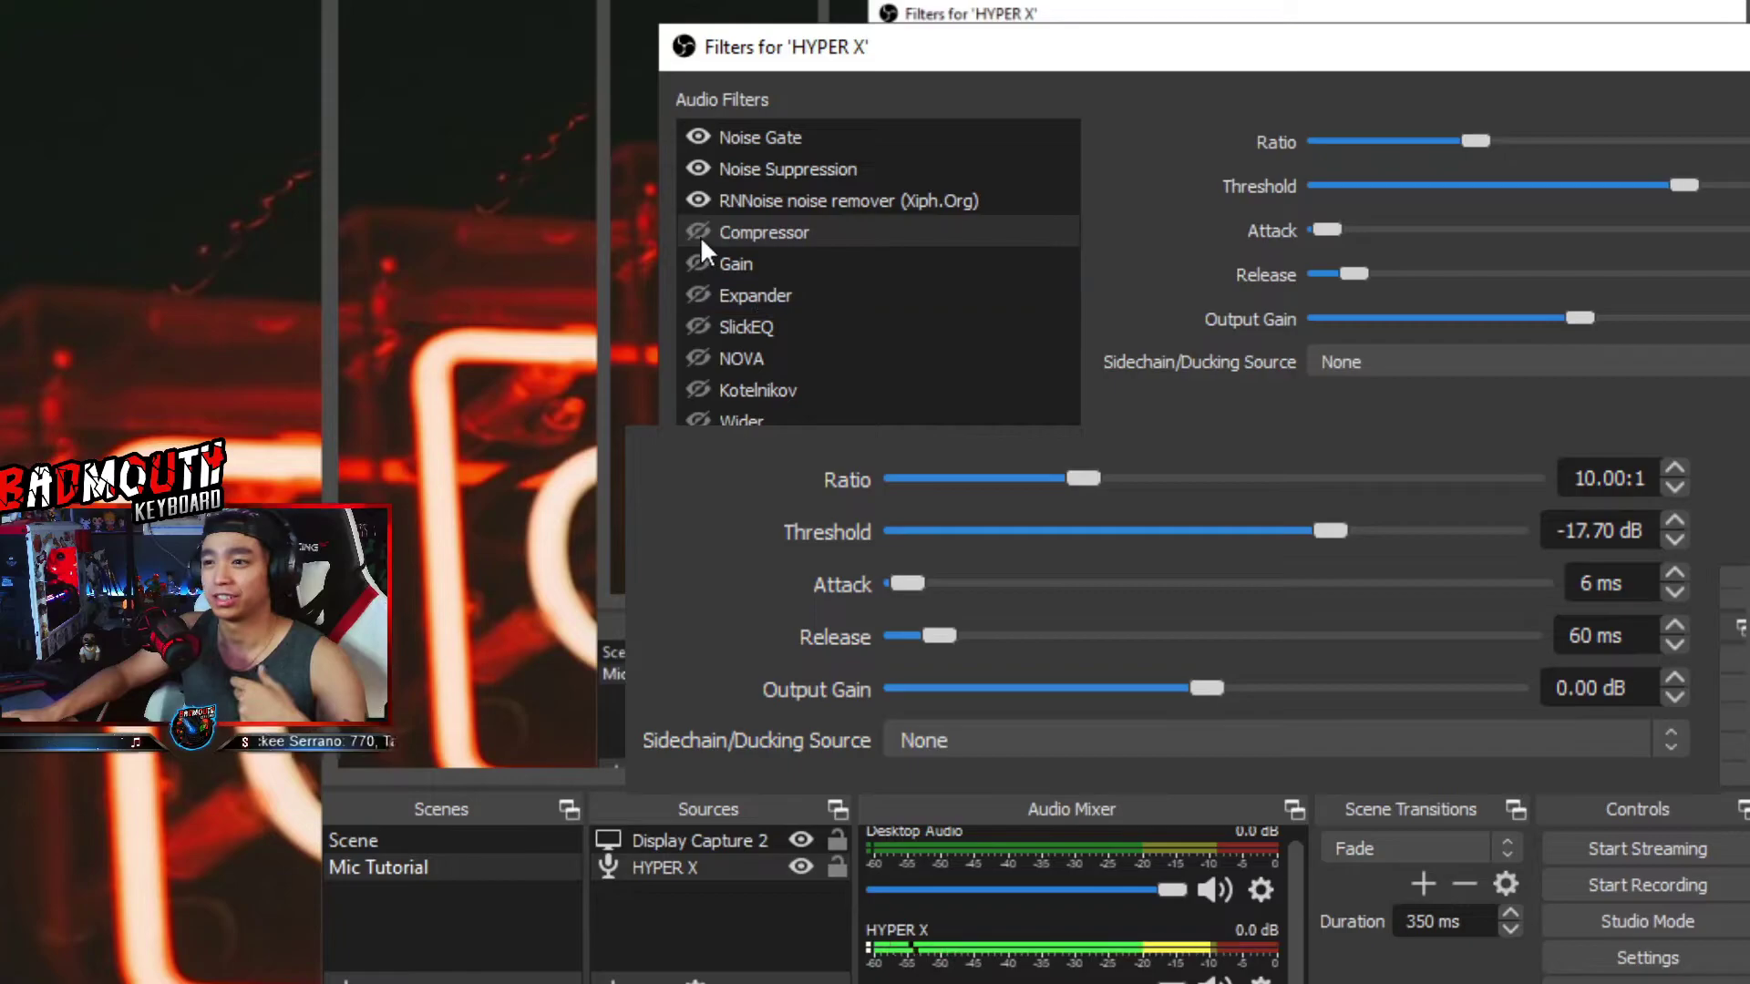
click(697, 231)
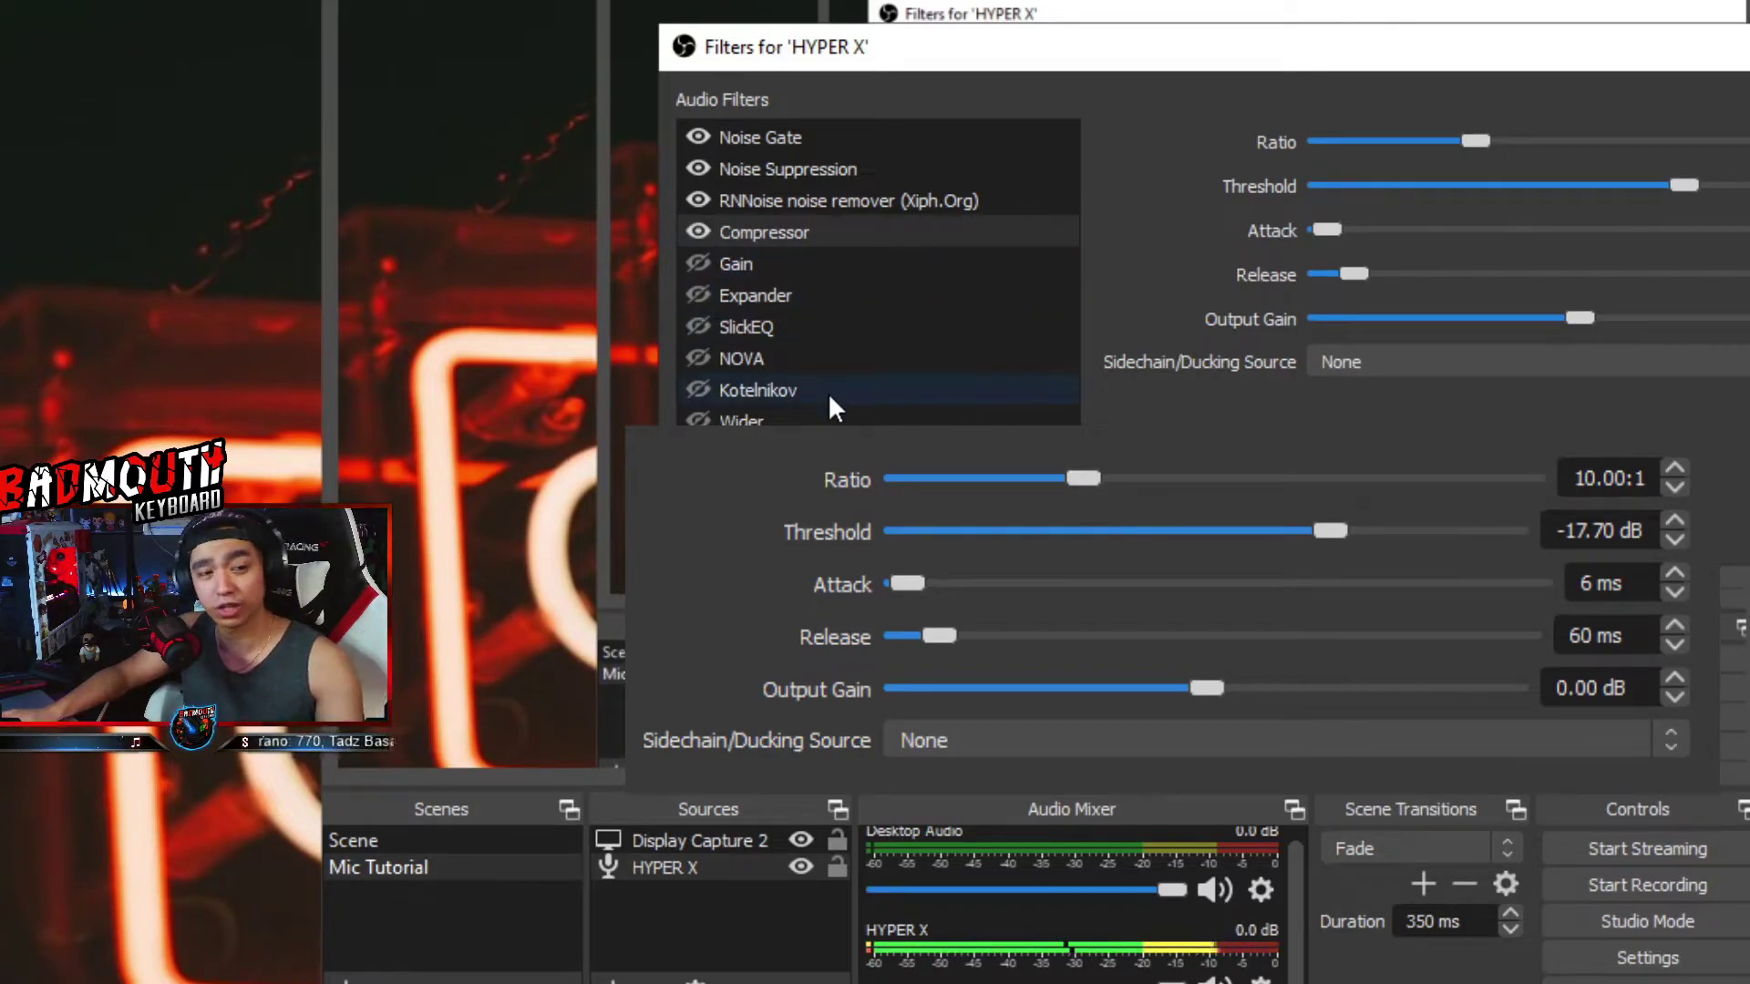
- Enable the Gain filter and raise its gain slider slightly
click(757, 272)
click(709, 270)
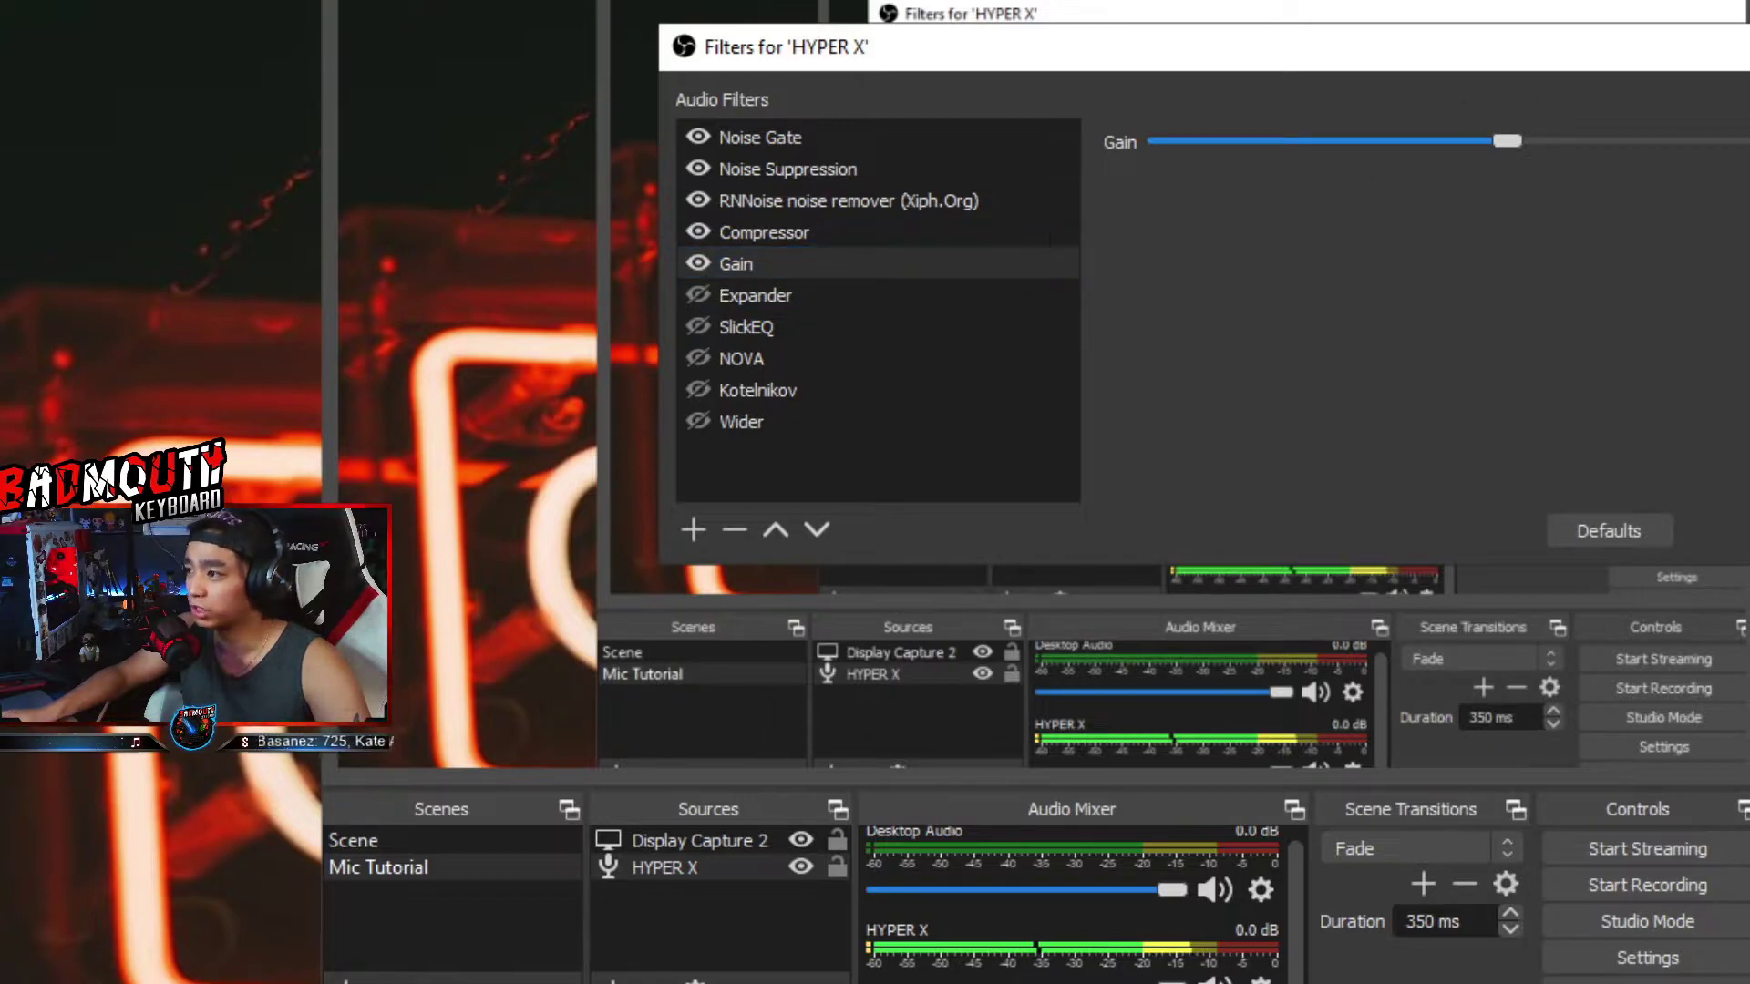
drag(1511, 142, 1509, 150)
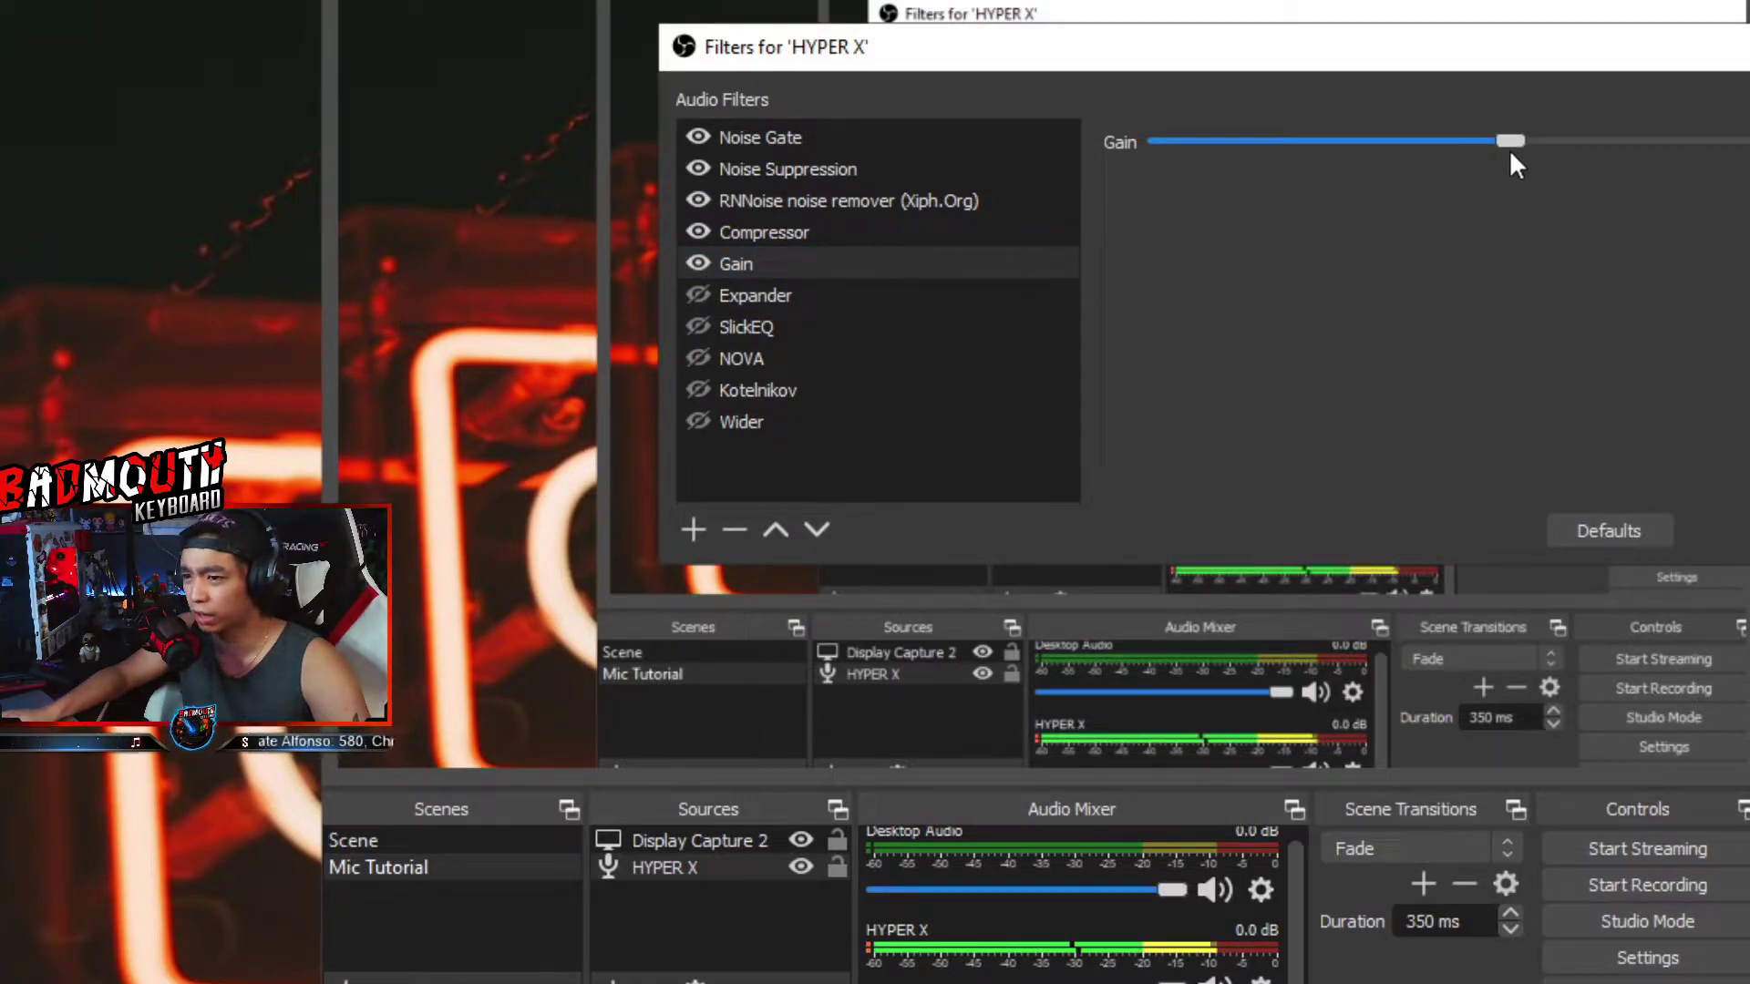
- Enable the Expander filter with its 3.00:1 ratio and -32.90 dB threshold
click(839, 297)
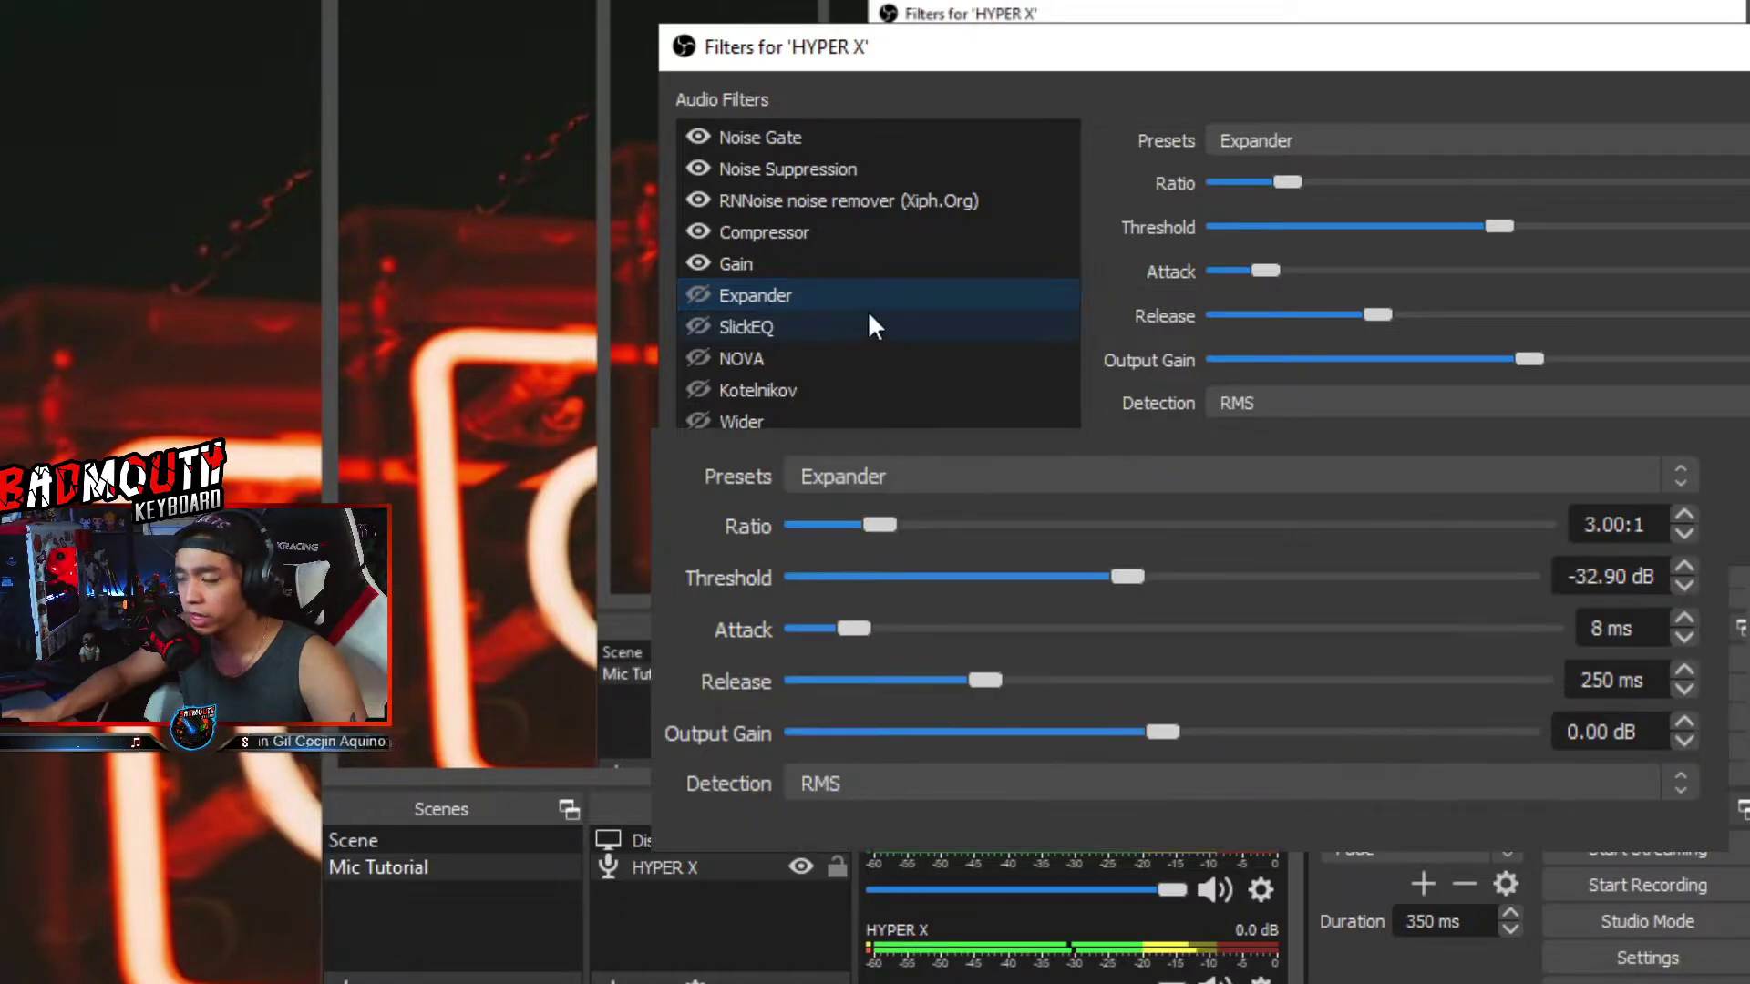
click(698, 293)
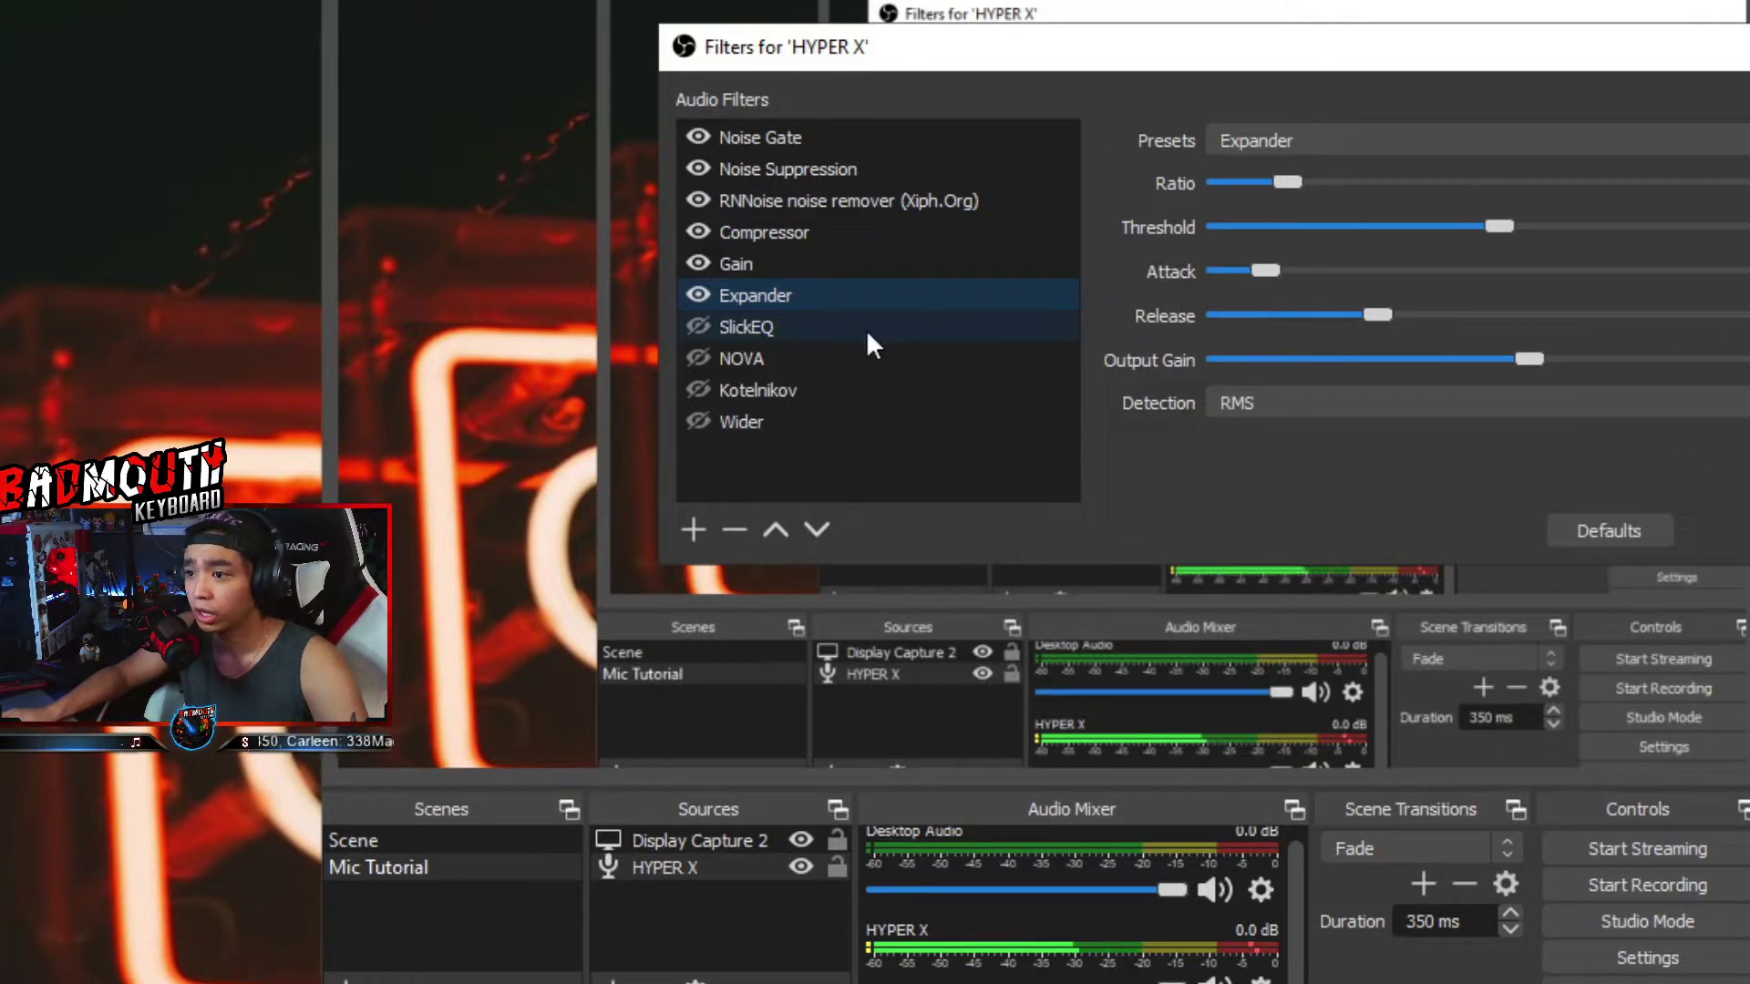
click(863, 328)
click(691, 534)
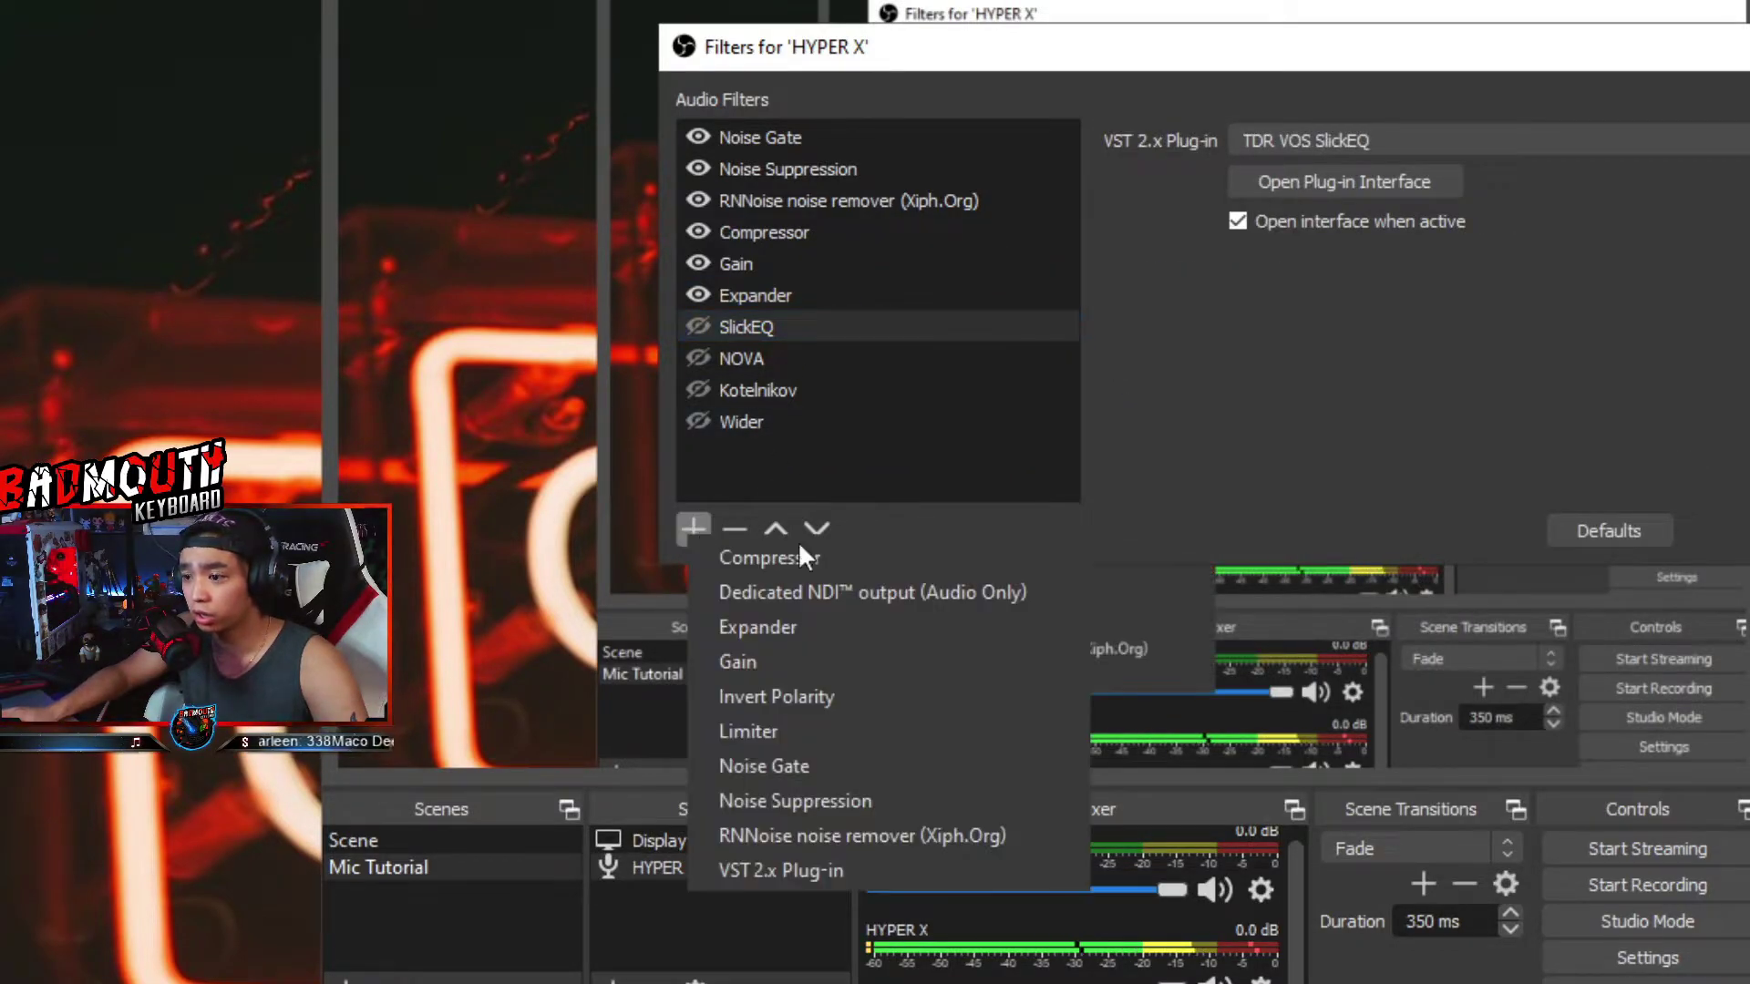
click(846, 869)
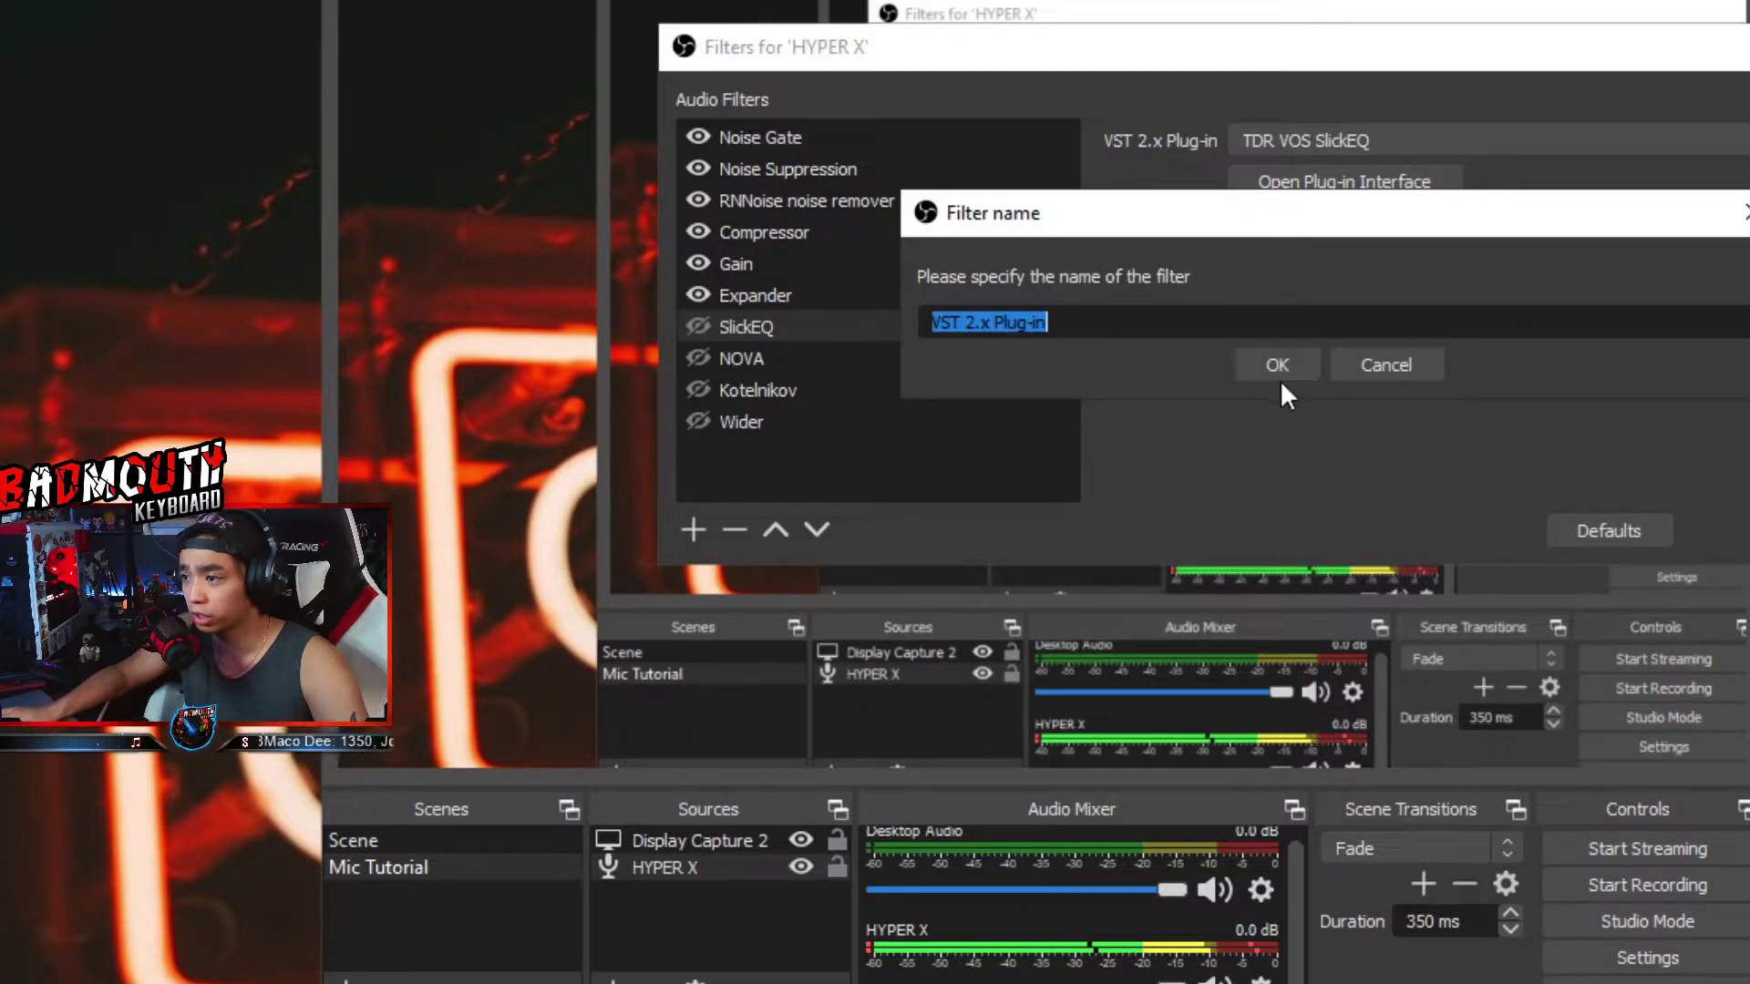
click(1272, 370)
click(1387, 141)
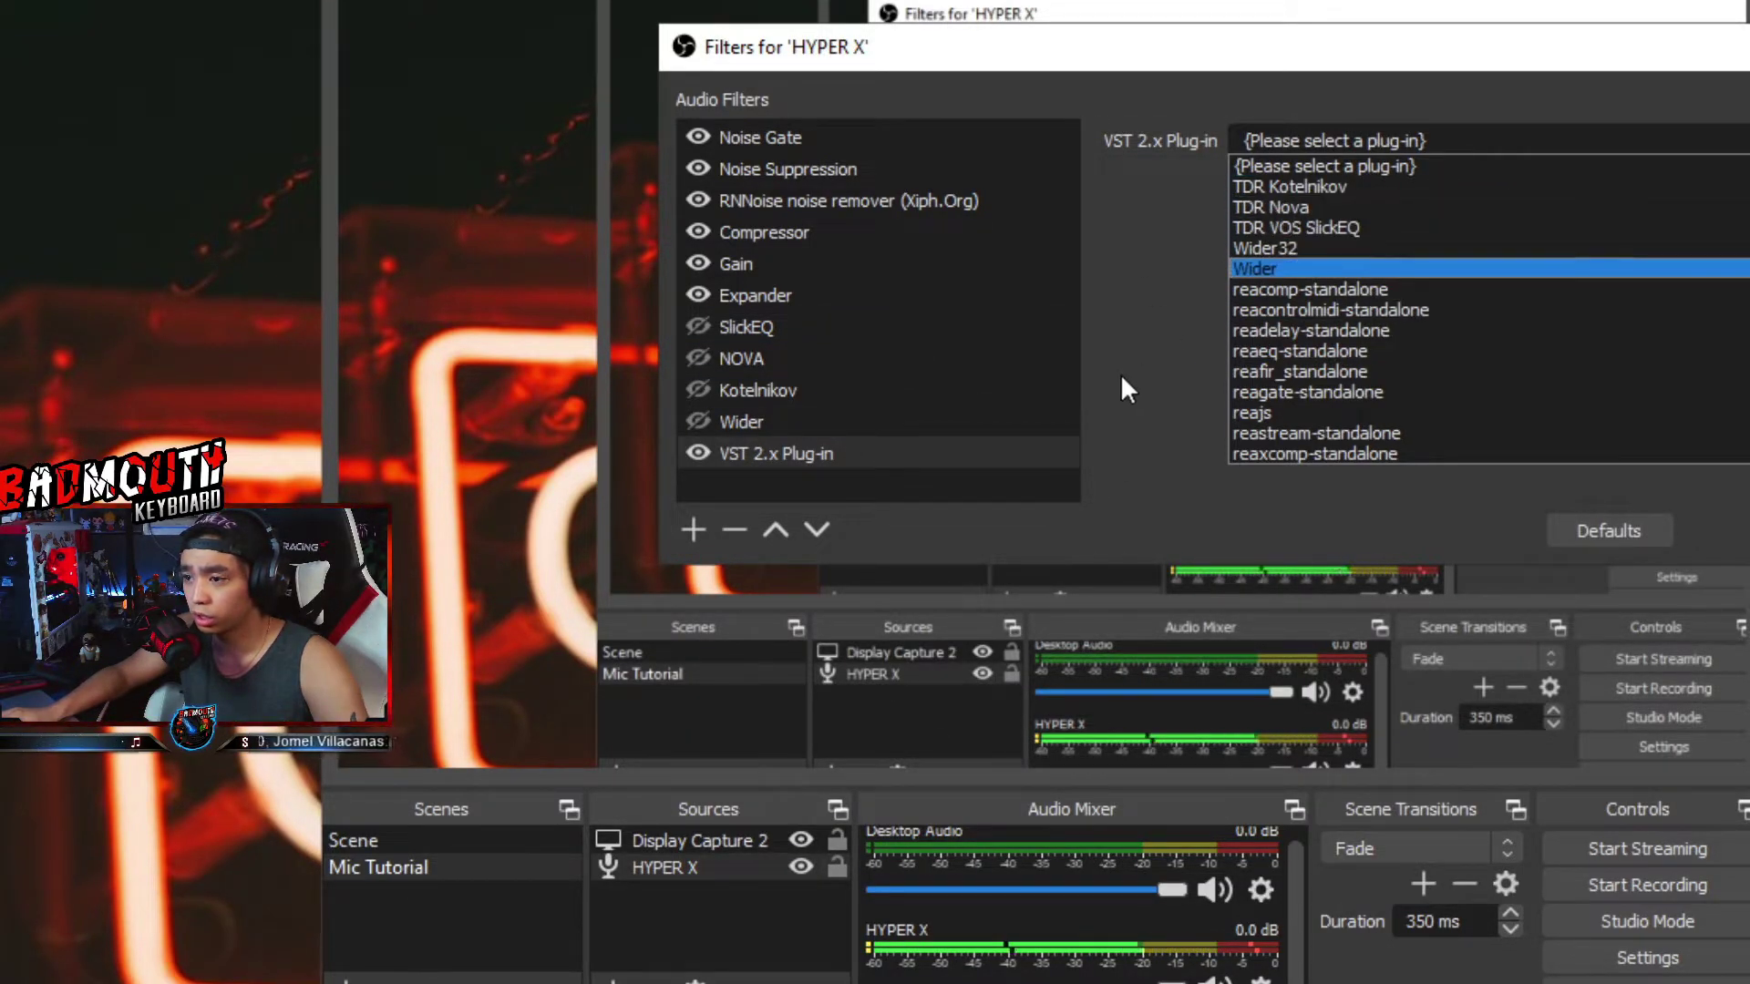
click(1066, 411)
click(740, 534)
click(1441, 354)
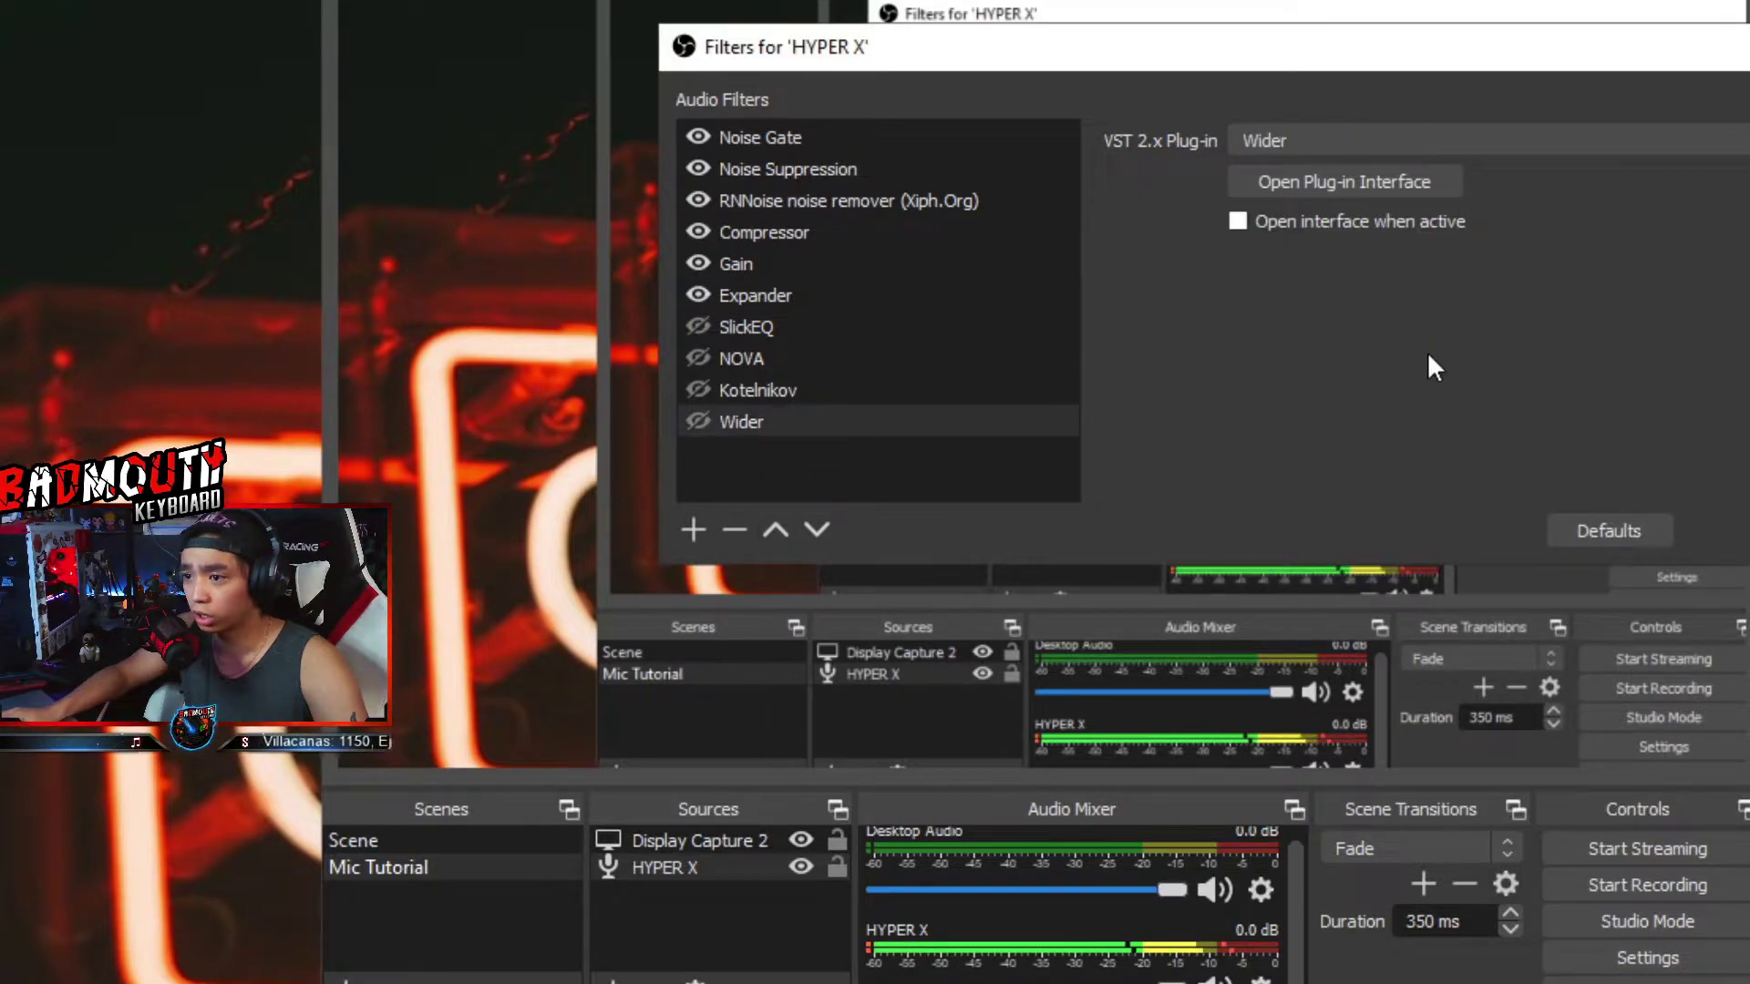
click(818, 340)
click(820, 360)
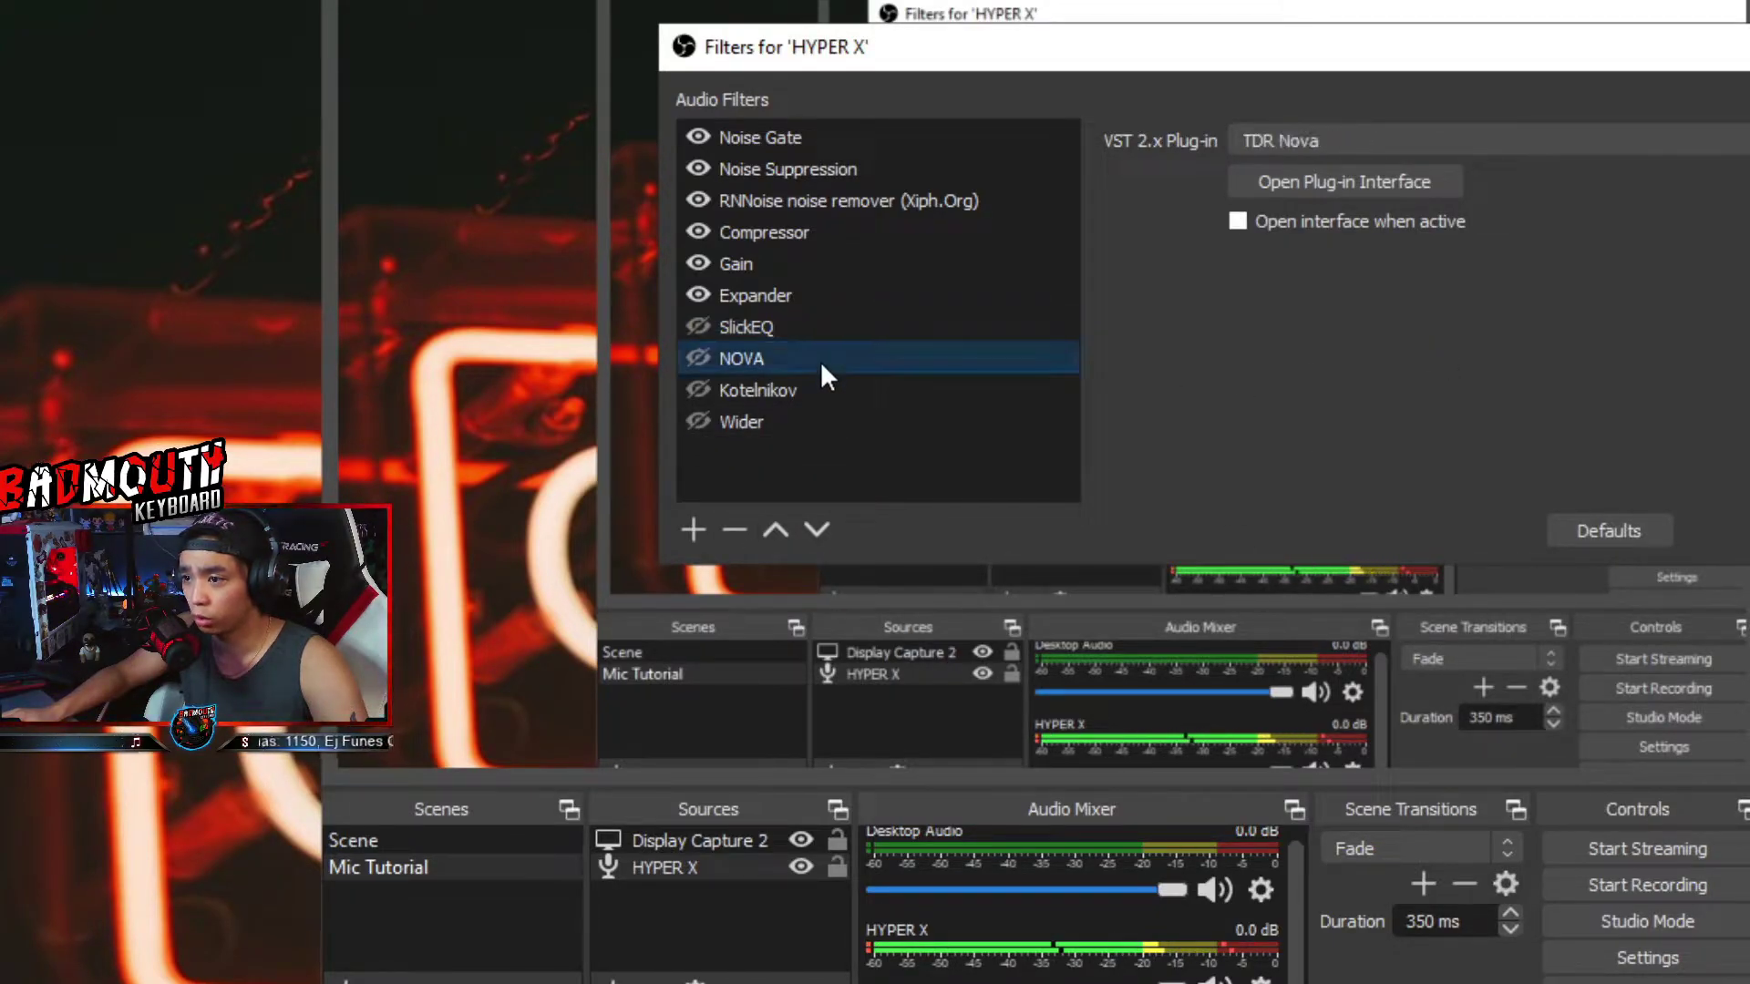
click(835, 399)
click(831, 419)
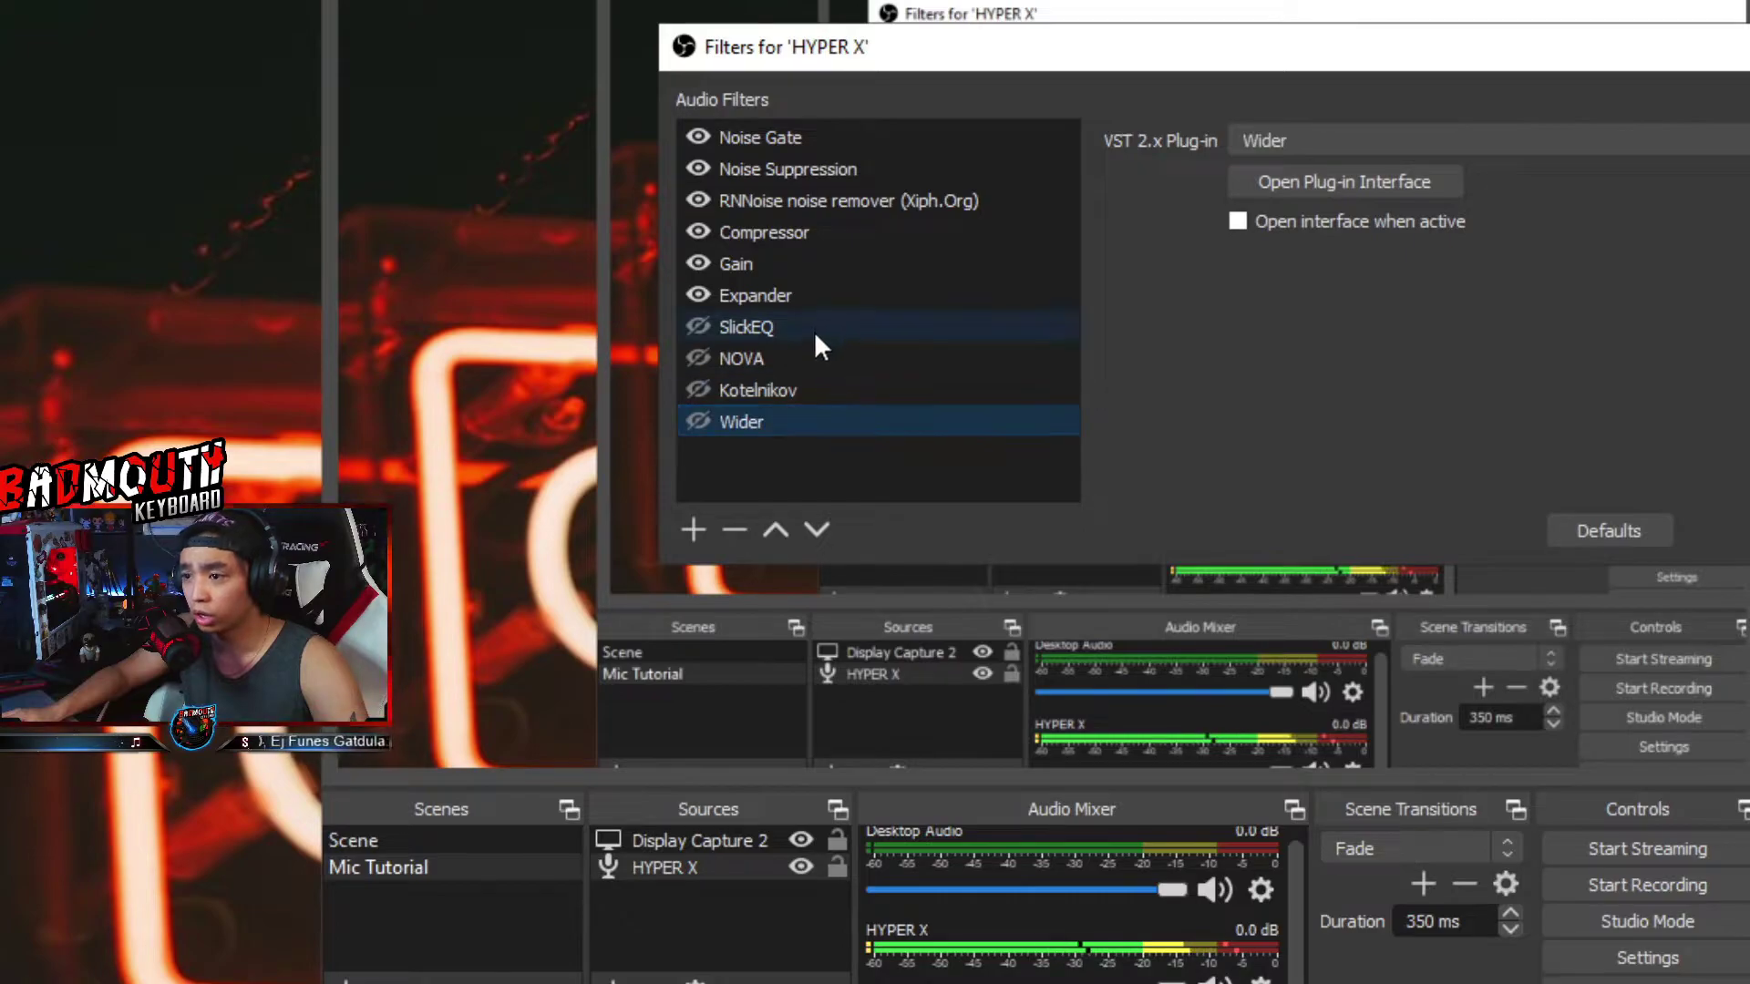
click(812, 327)
click(825, 392)
click(828, 360)
click(828, 392)
click(830, 424)
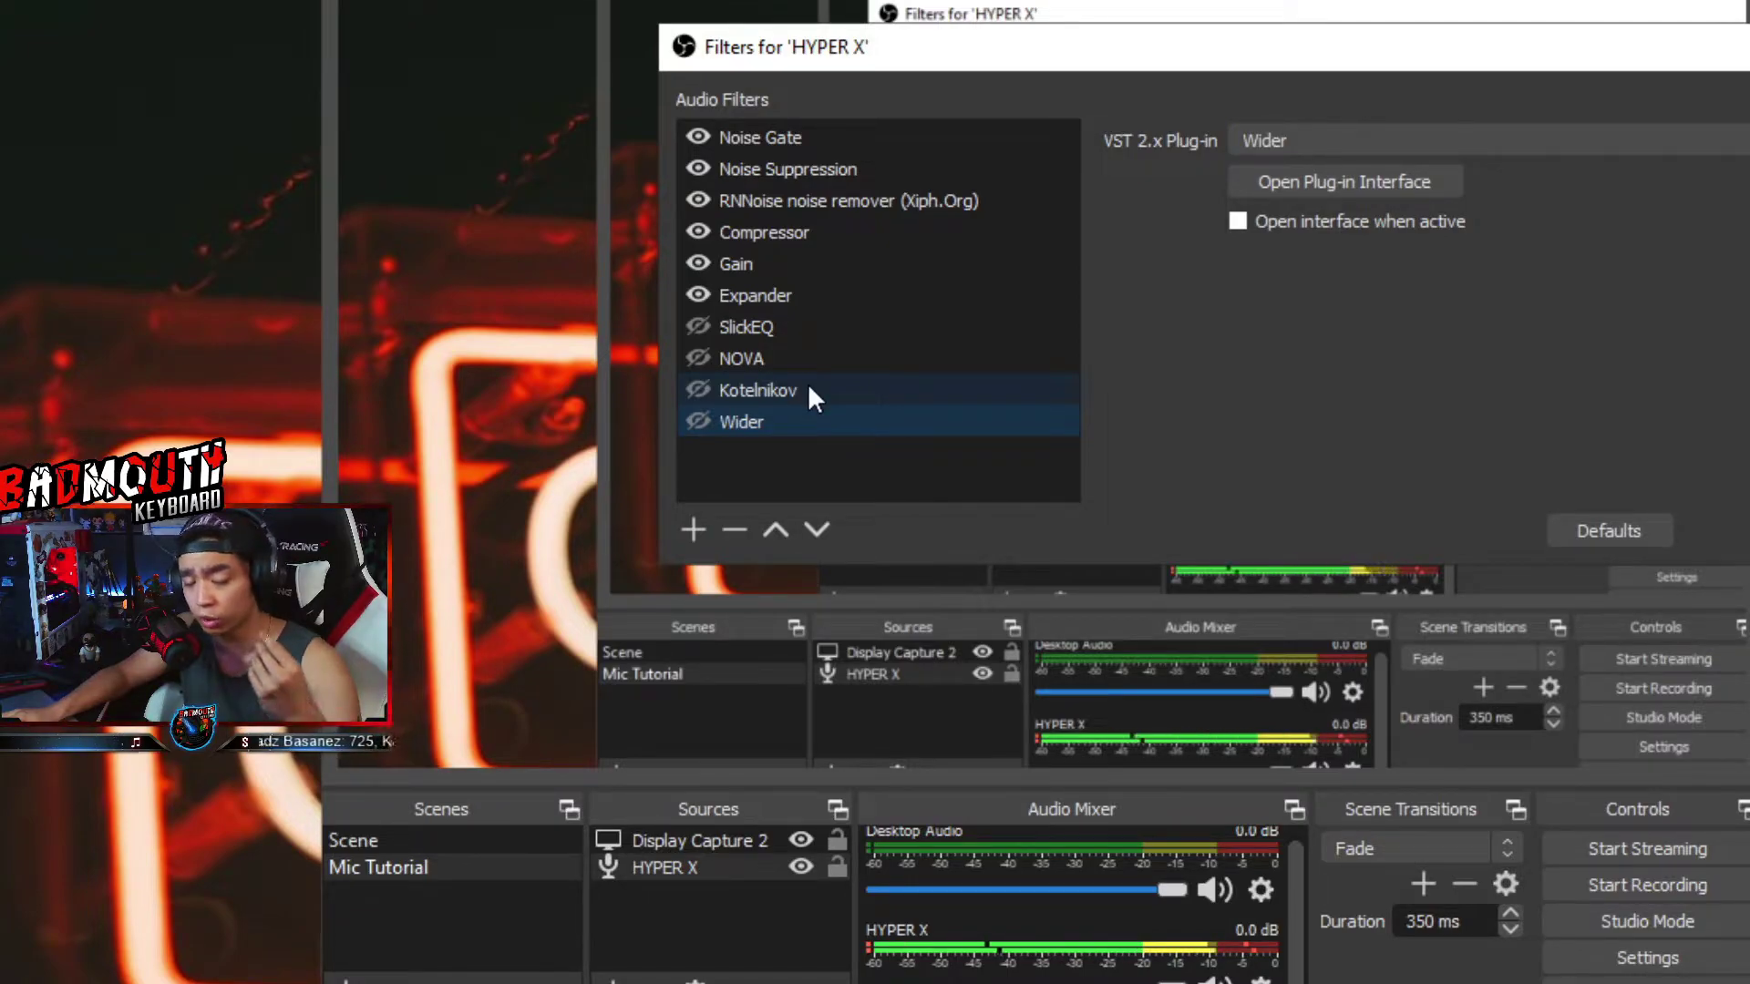
click(807, 392)
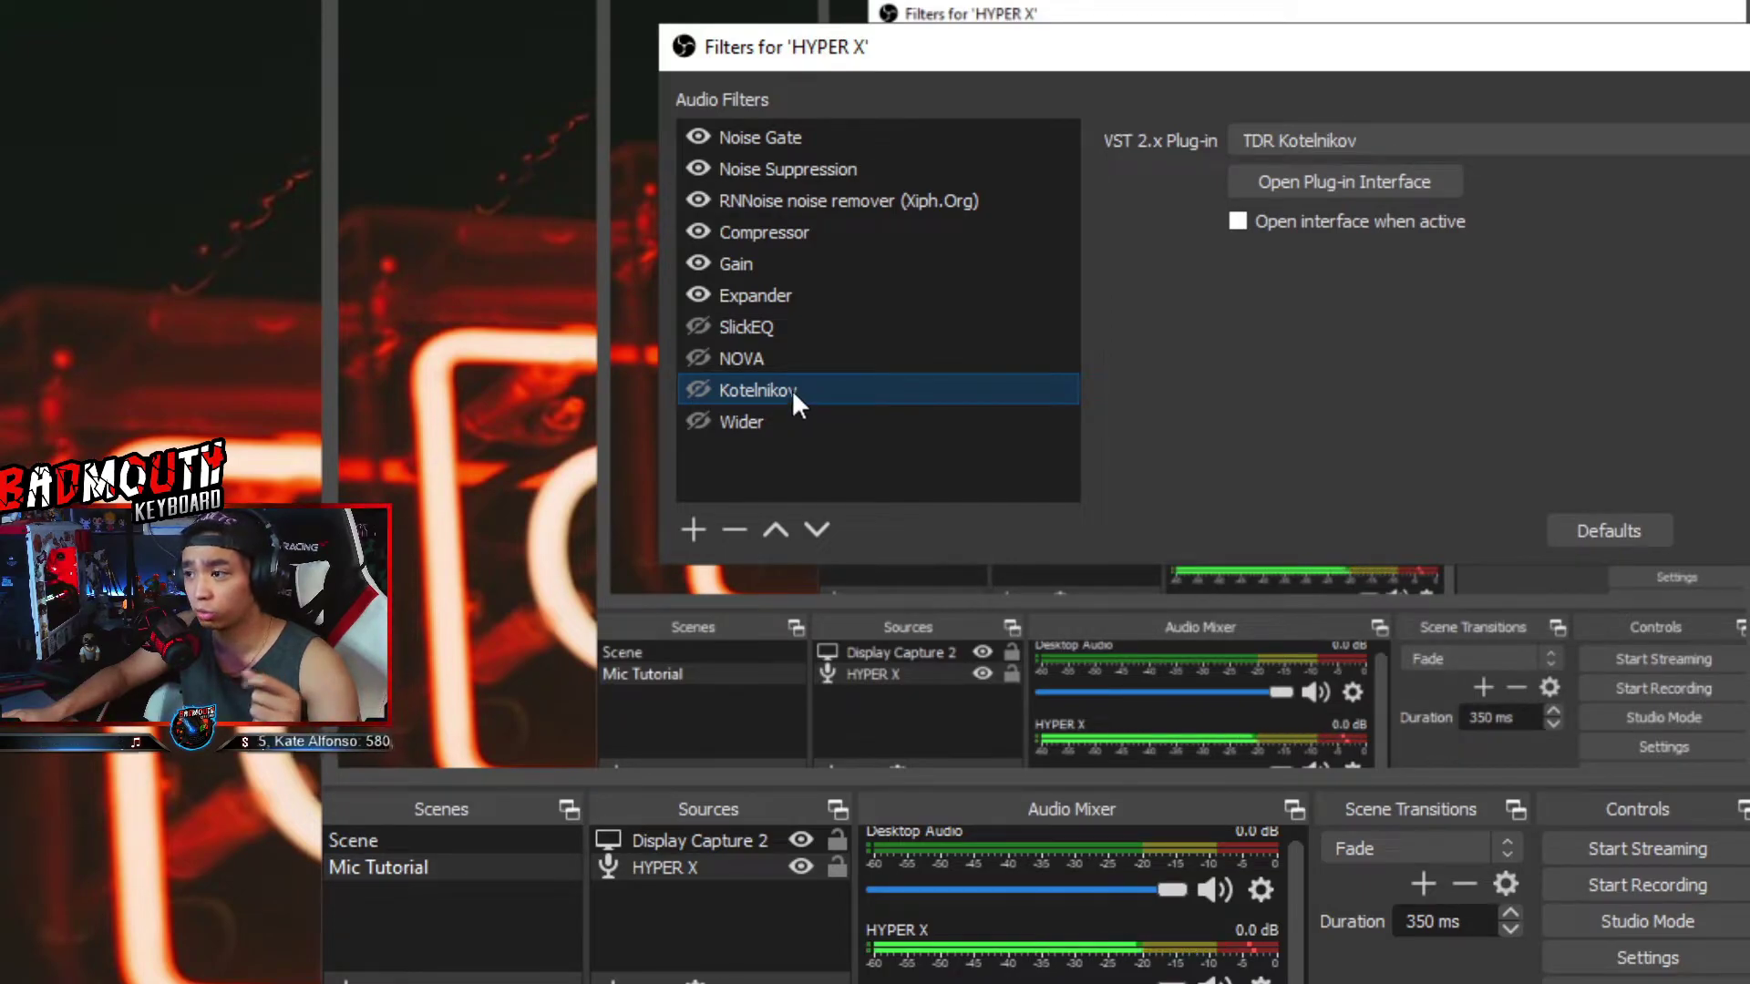
click(823, 330)
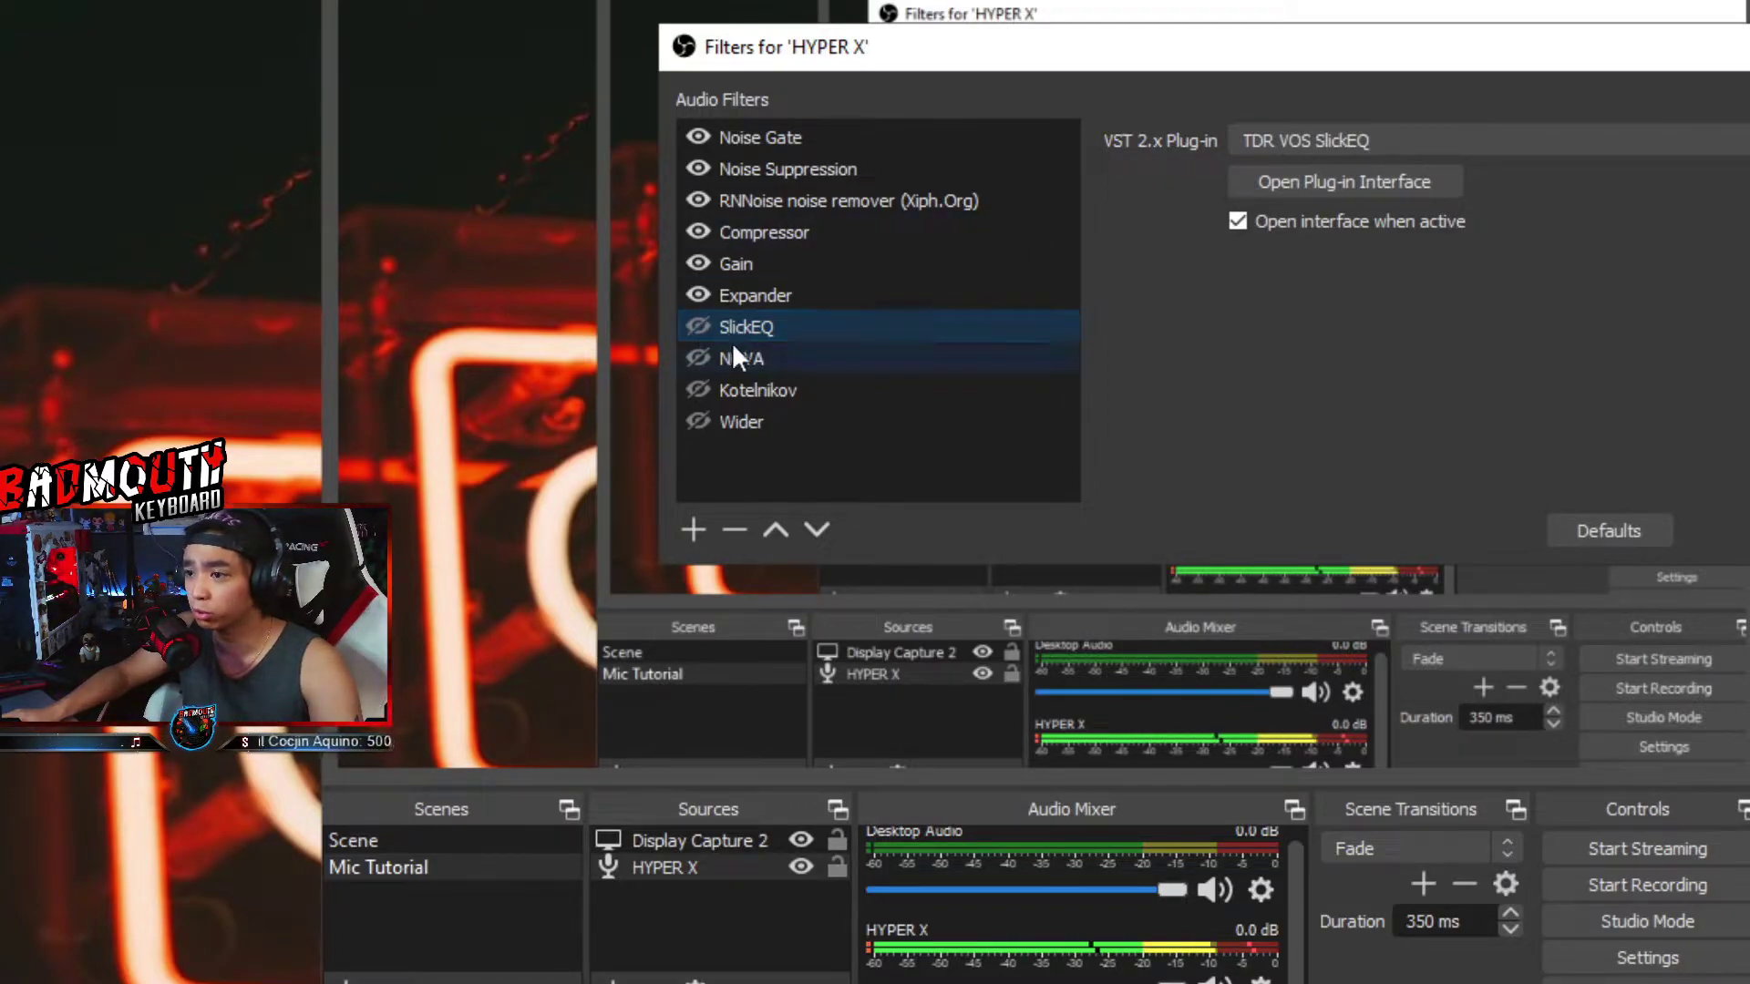
- Enable SlickEQ and set its EQ model to German in the plug-in interface
click(697, 328)
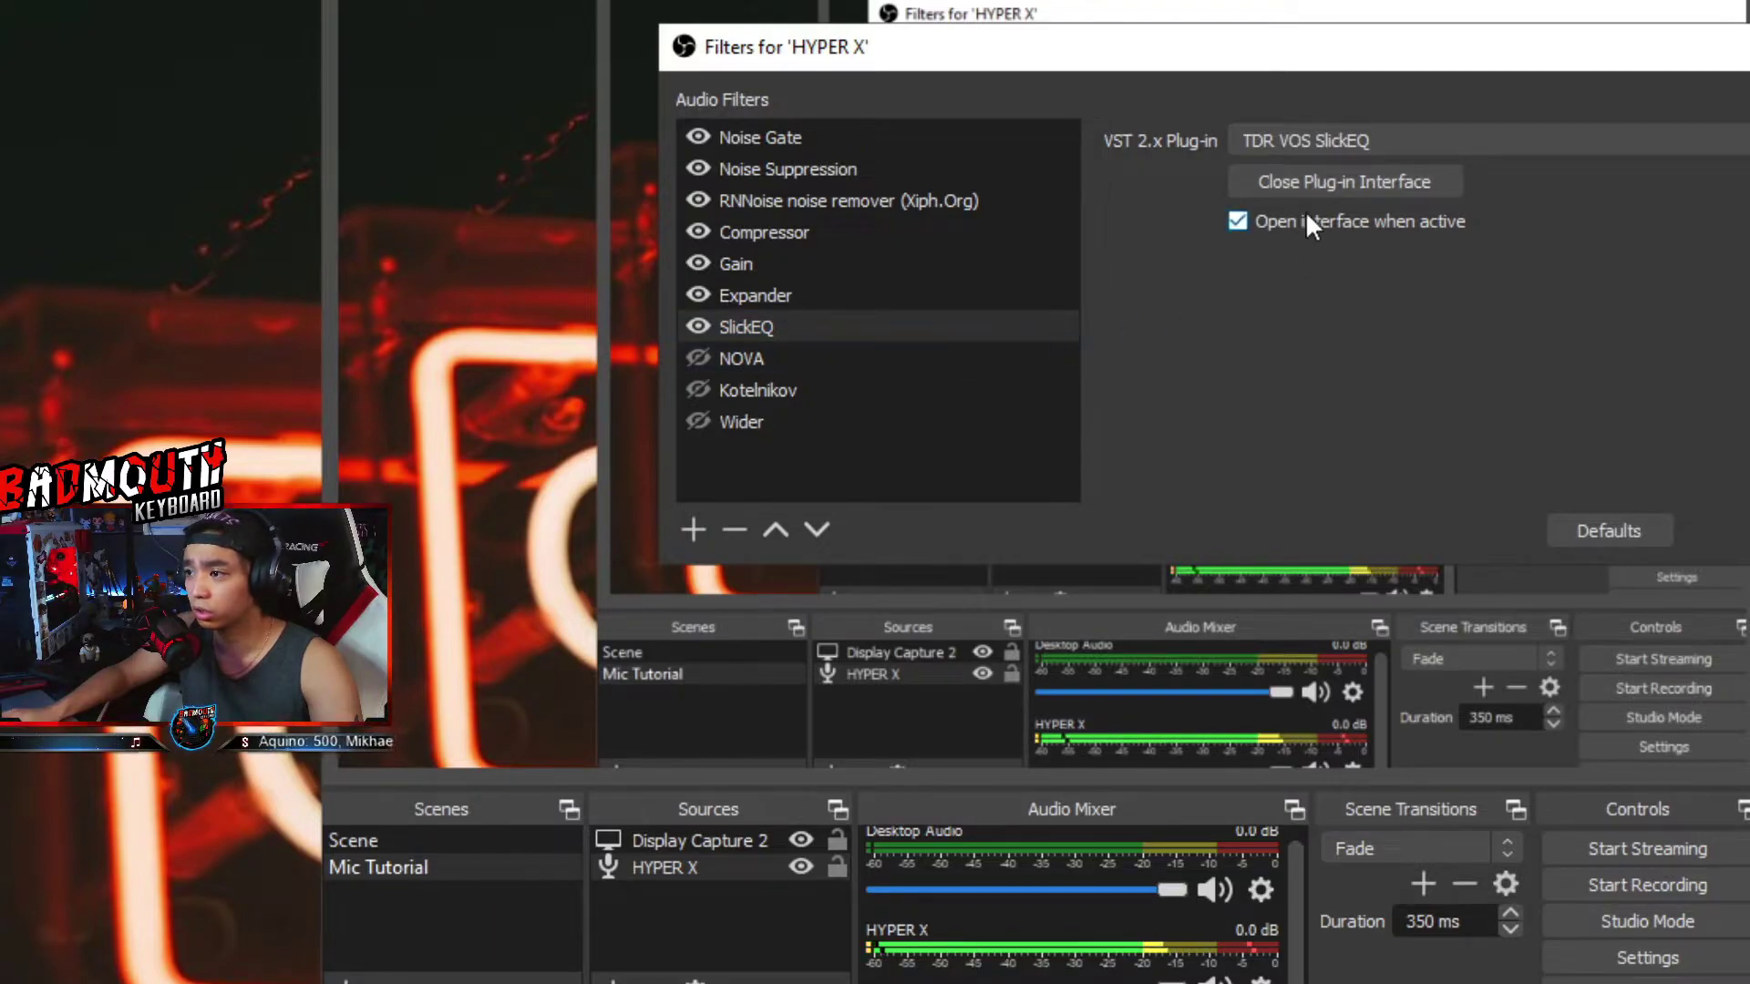
click(1318, 184)
click(1317, 184)
drag(1167, 344, 1038, 385)
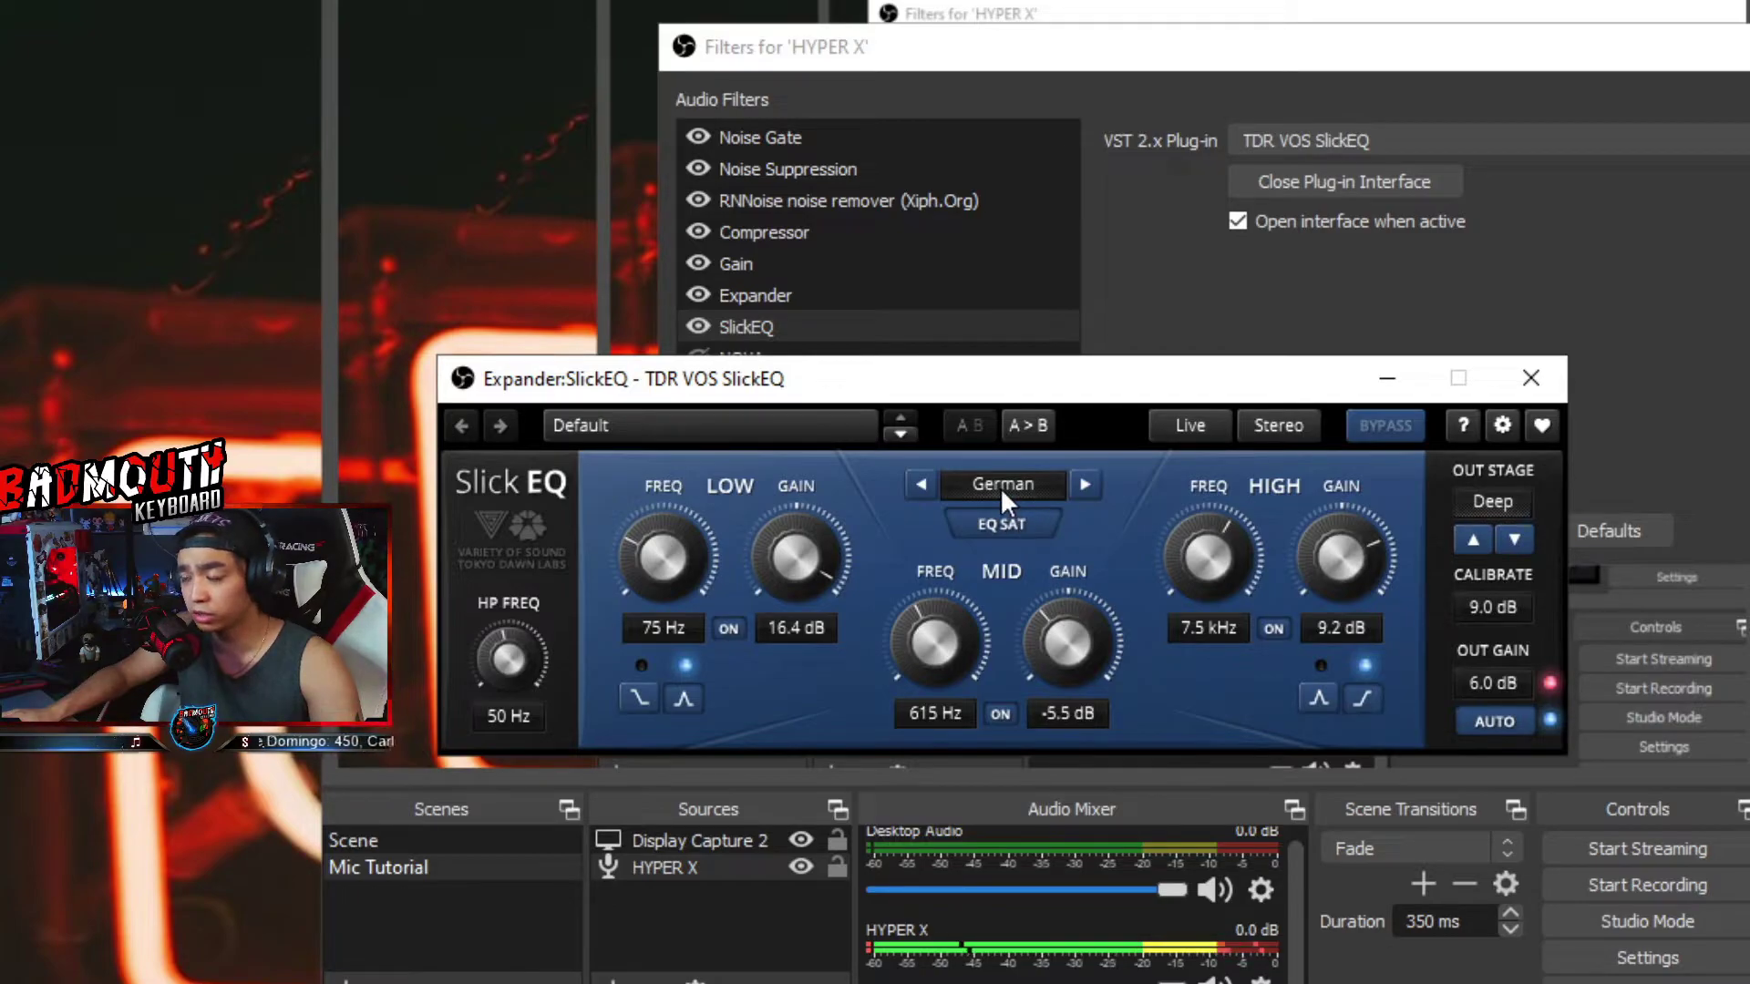
click(1093, 484)
click(1093, 484)
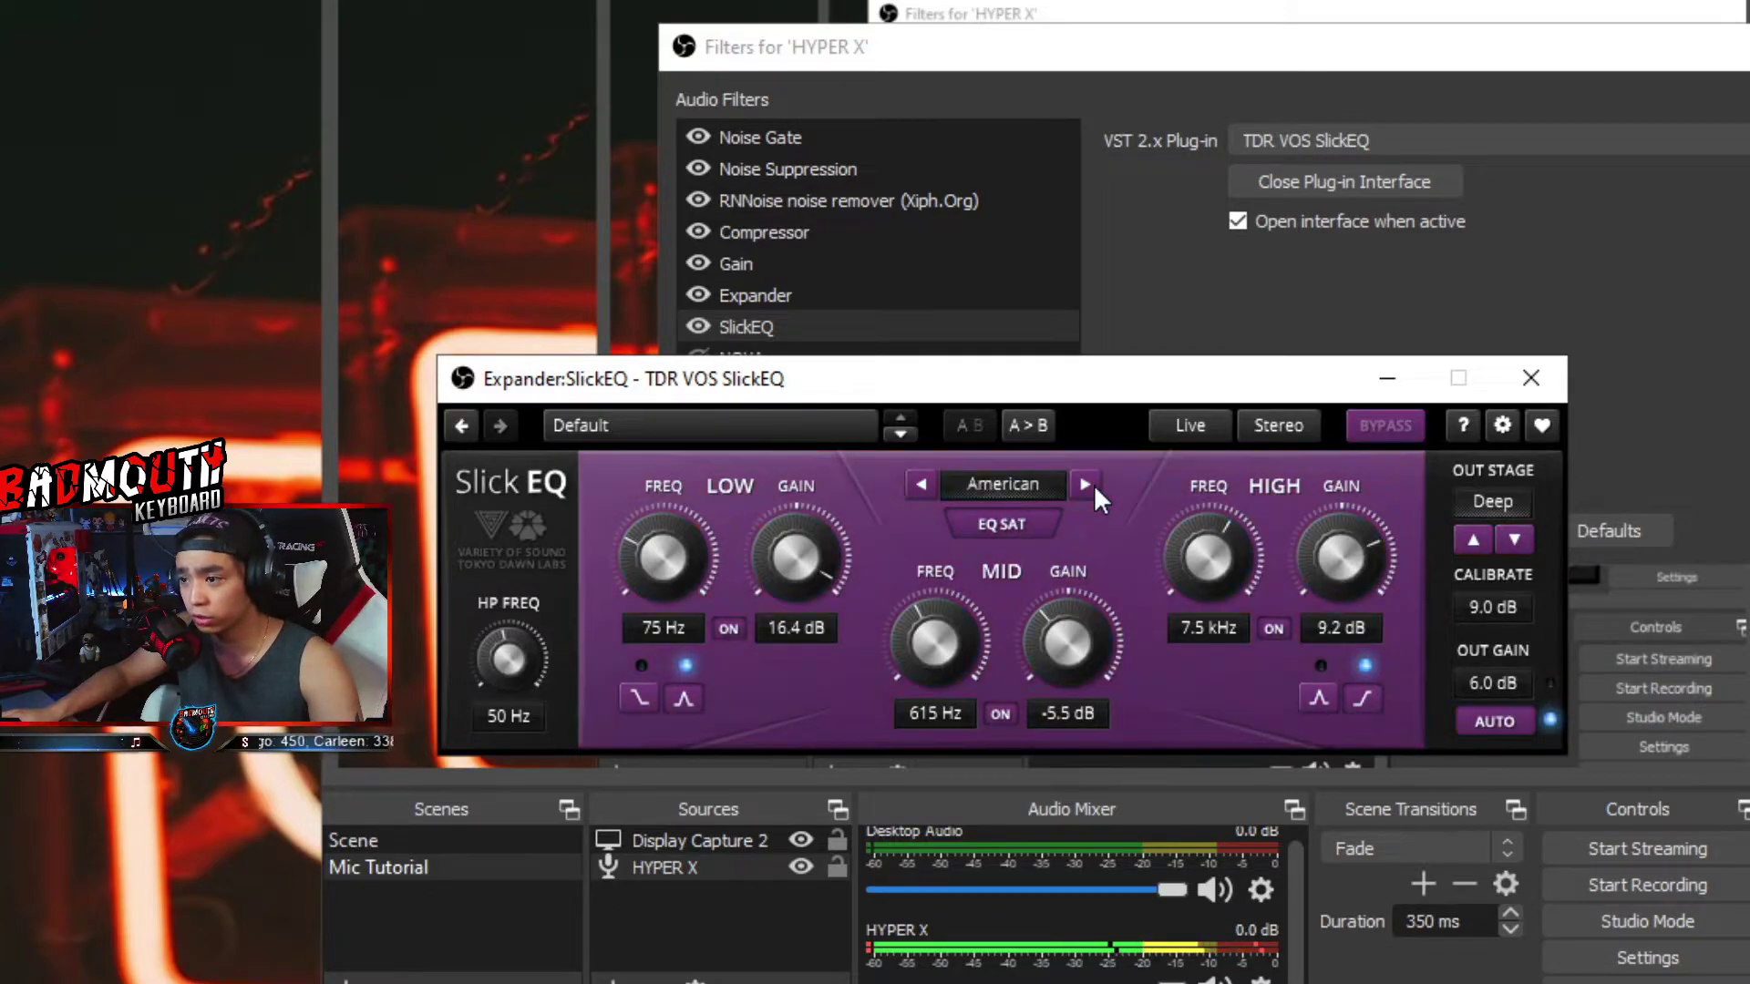
click(1094, 483)
click(1085, 484)
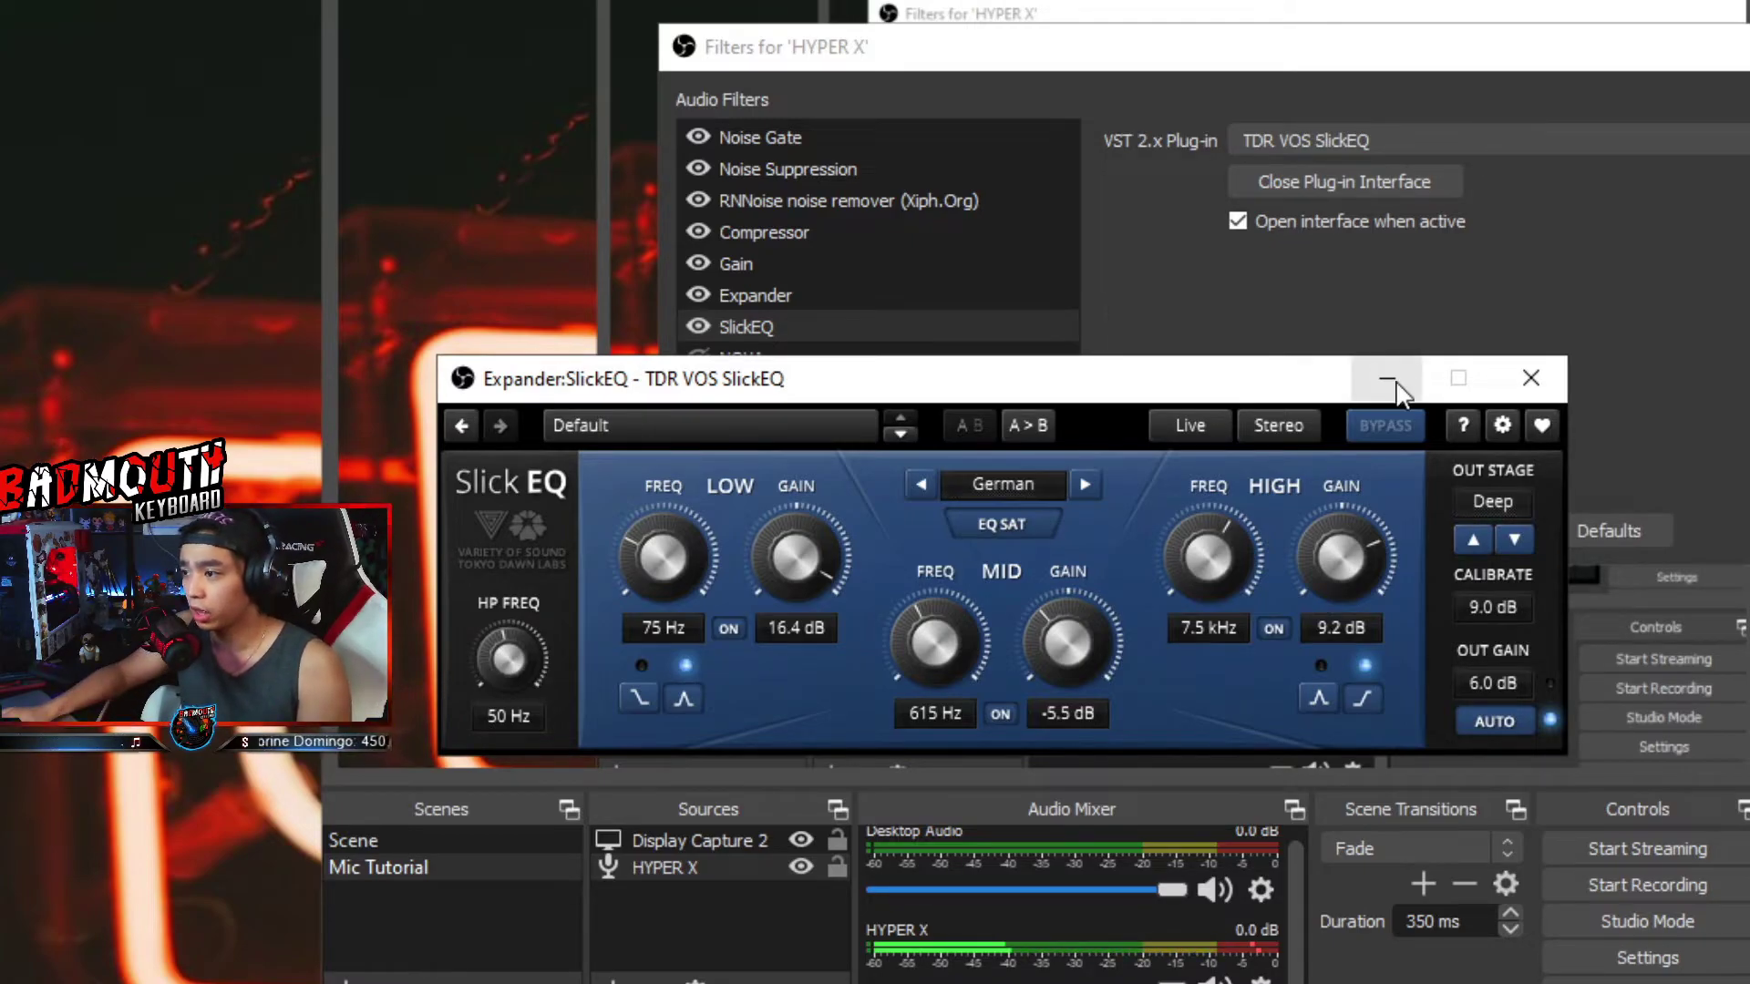
click(1530, 378)
- Open NOVA's plug-in interface and inspect band I and band IV (10.0 kHz, -25.0 dB, 2.5:1)
click(720, 361)
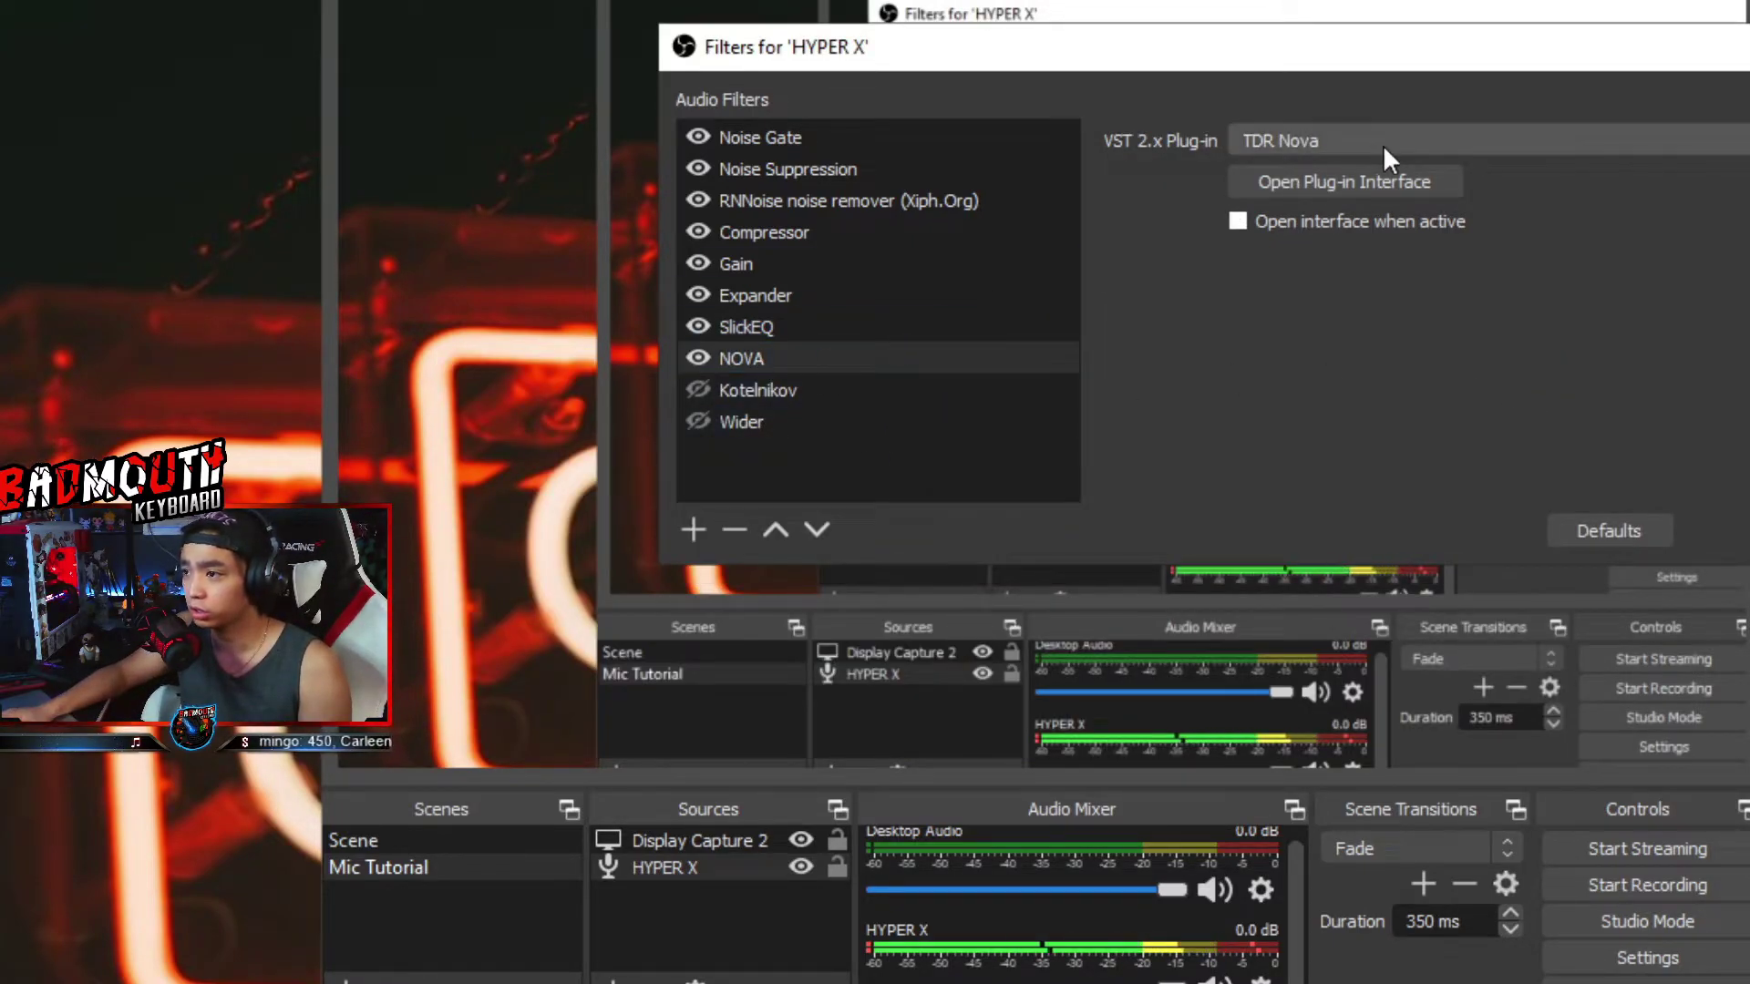
click(1353, 182)
drag(1104, 325, 901, 0)
click(710, 612)
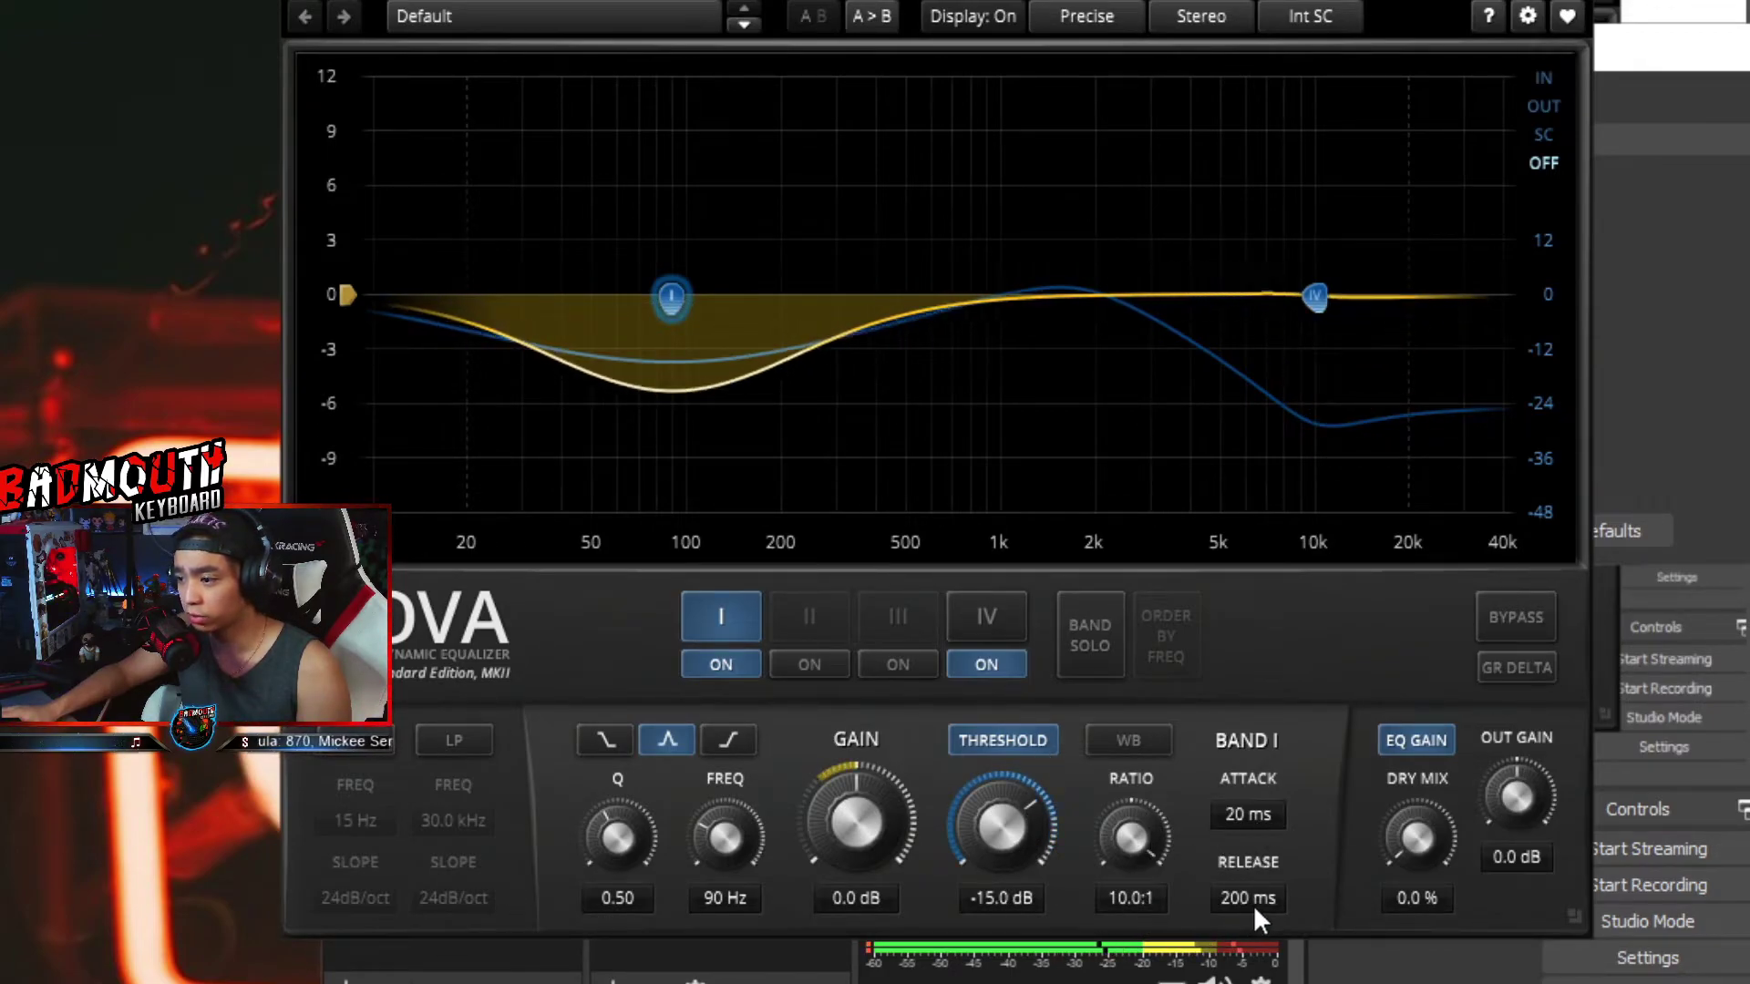
click(1010, 615)
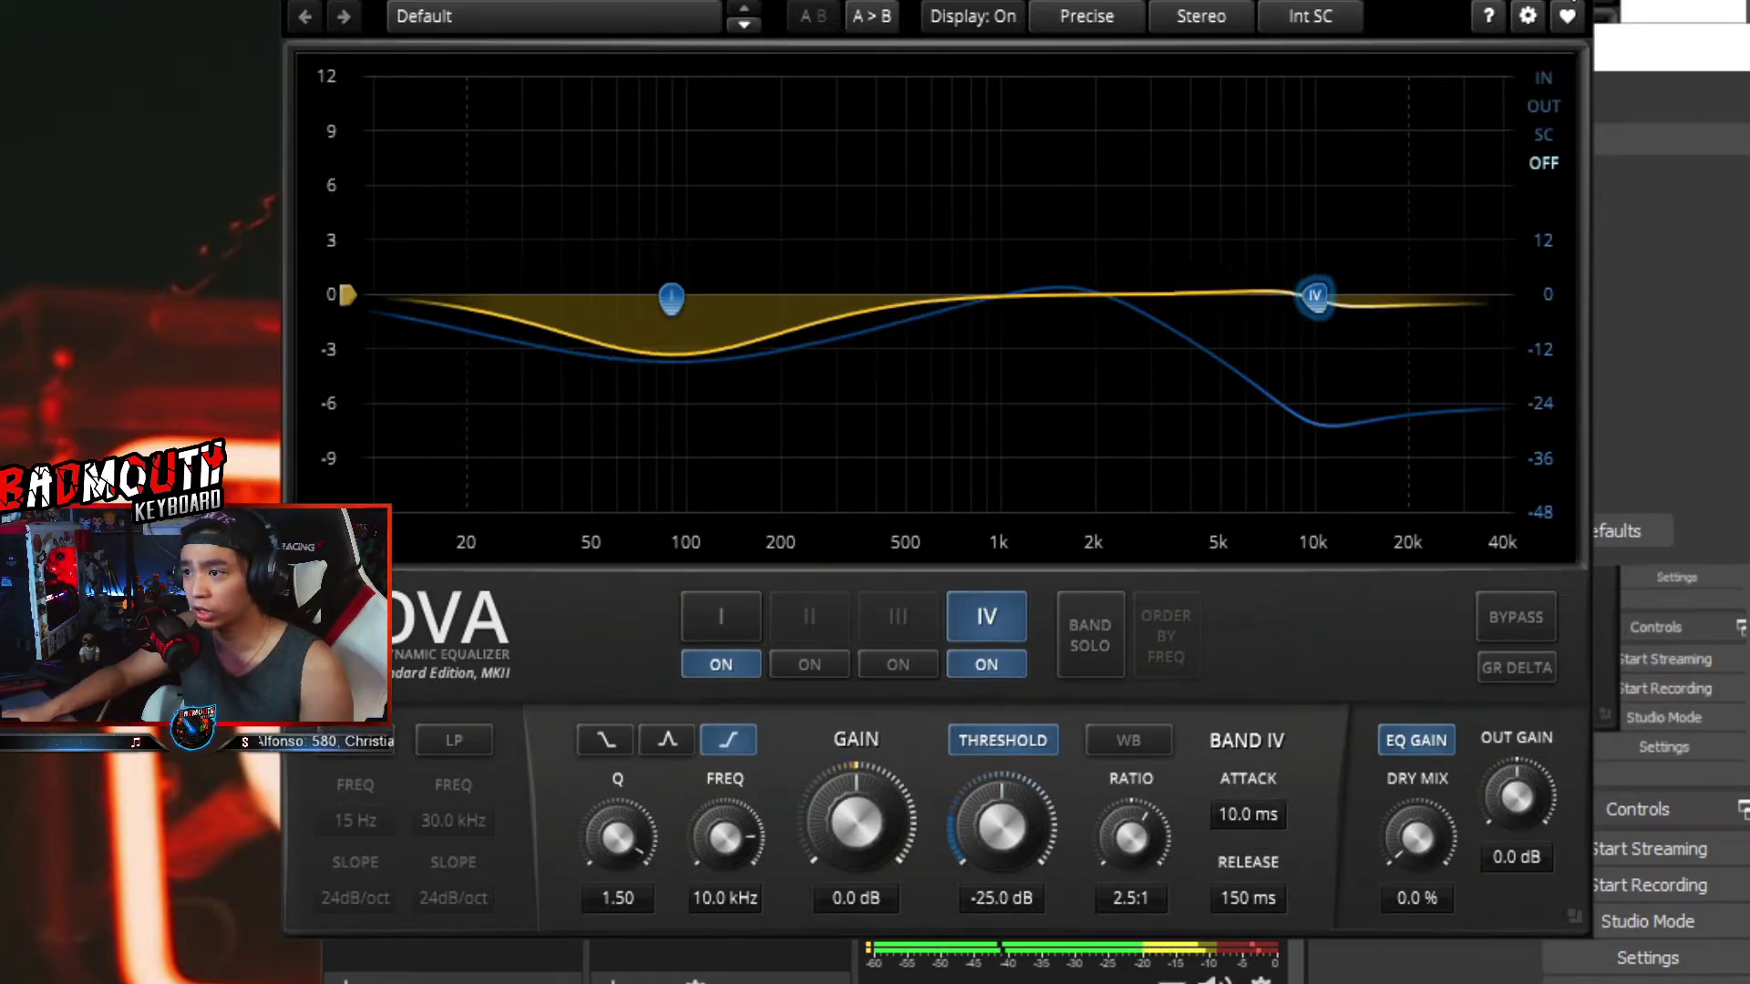
key(alt+F4)
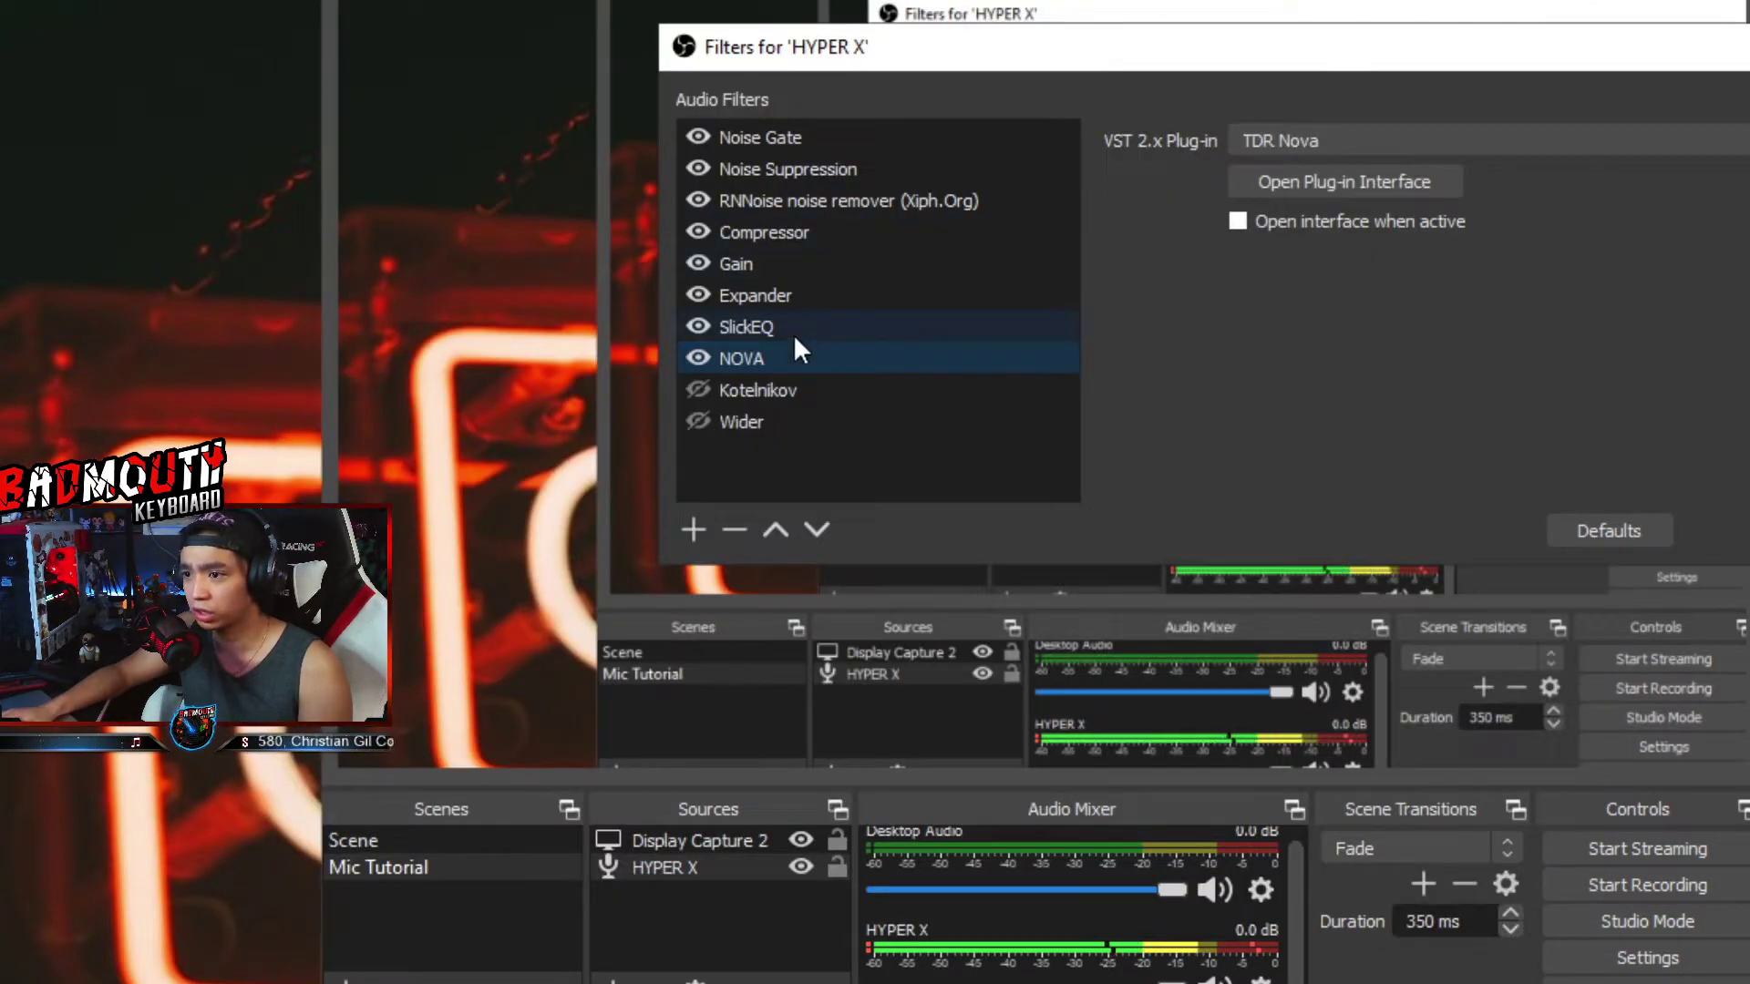
- Toggle NOVA off and on, enable Kotelnikov, and view its compressor at -18.0 dB, 2.5:1
click(707, 359)
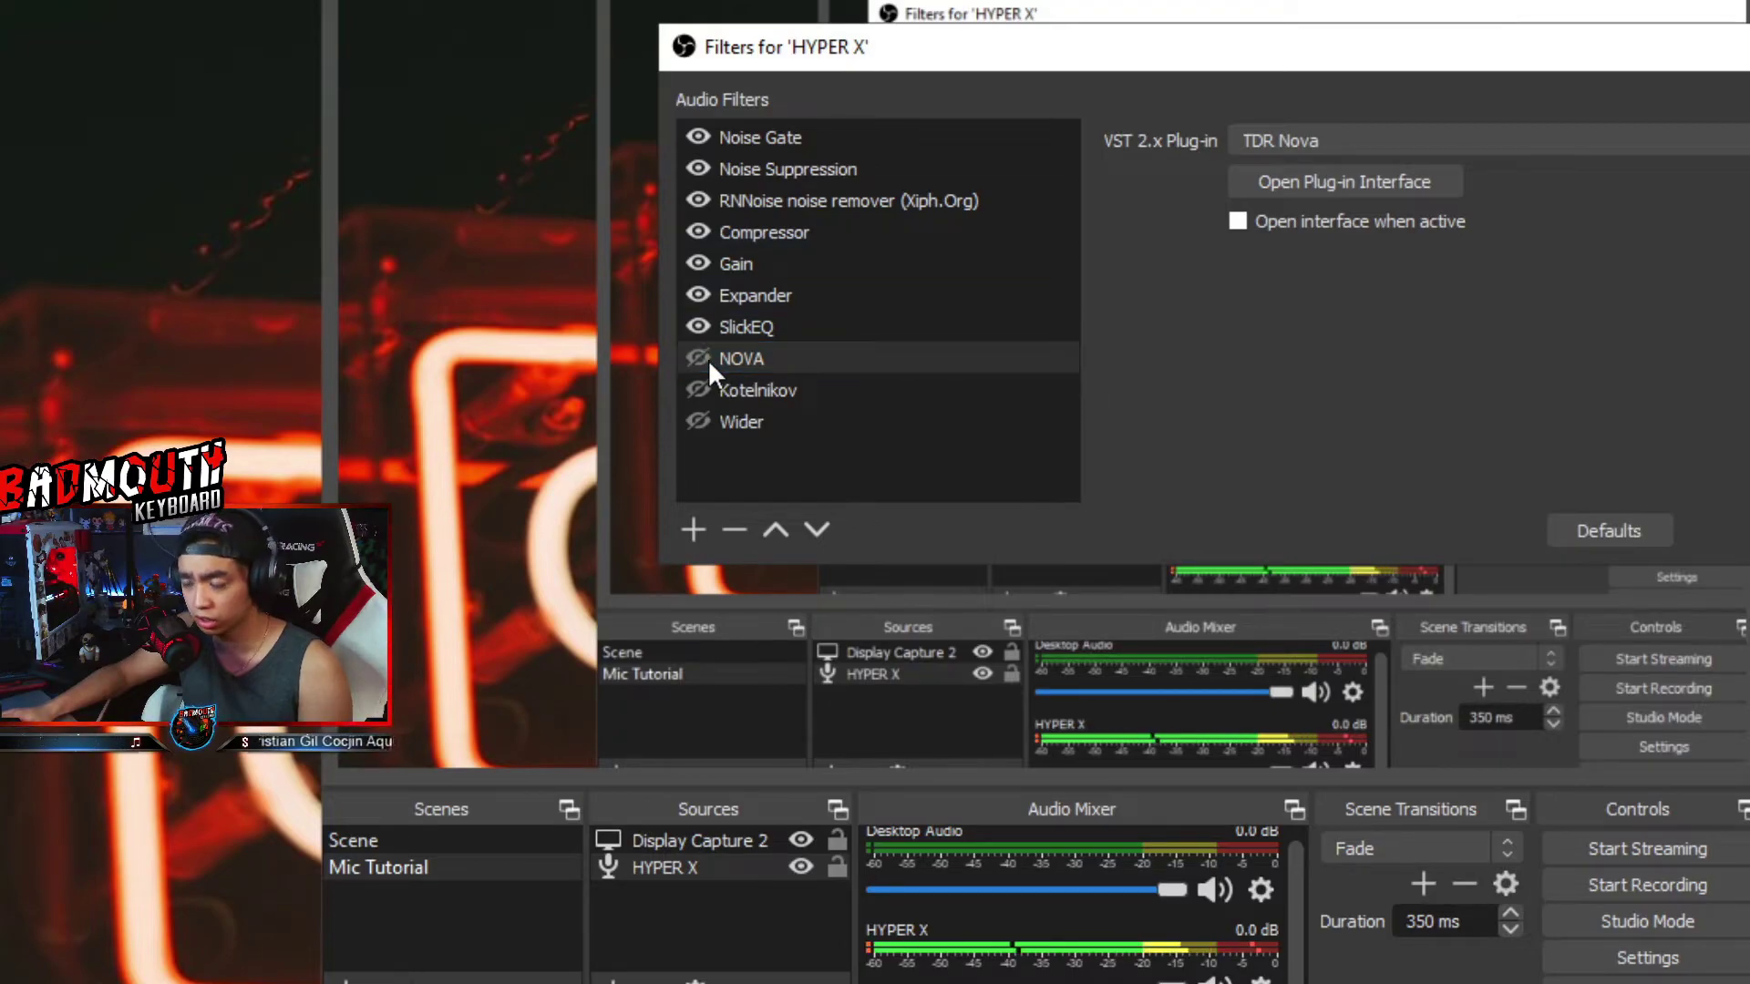
click(698, 358)
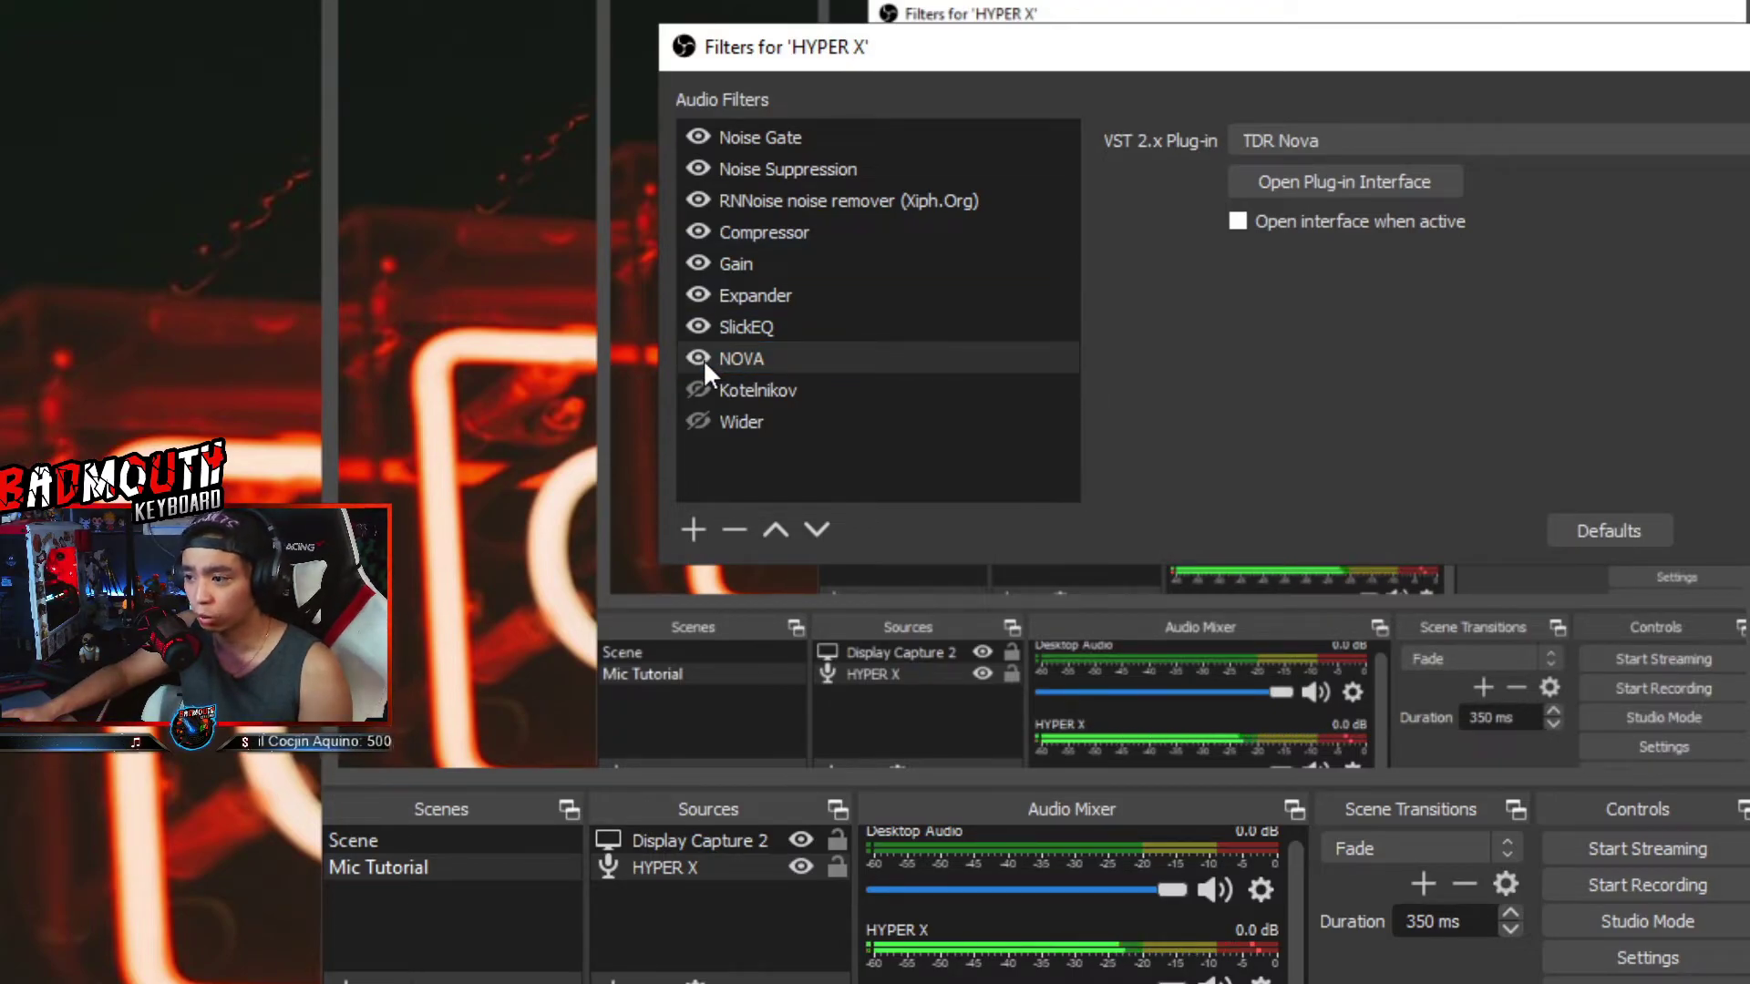
click(700, 391)
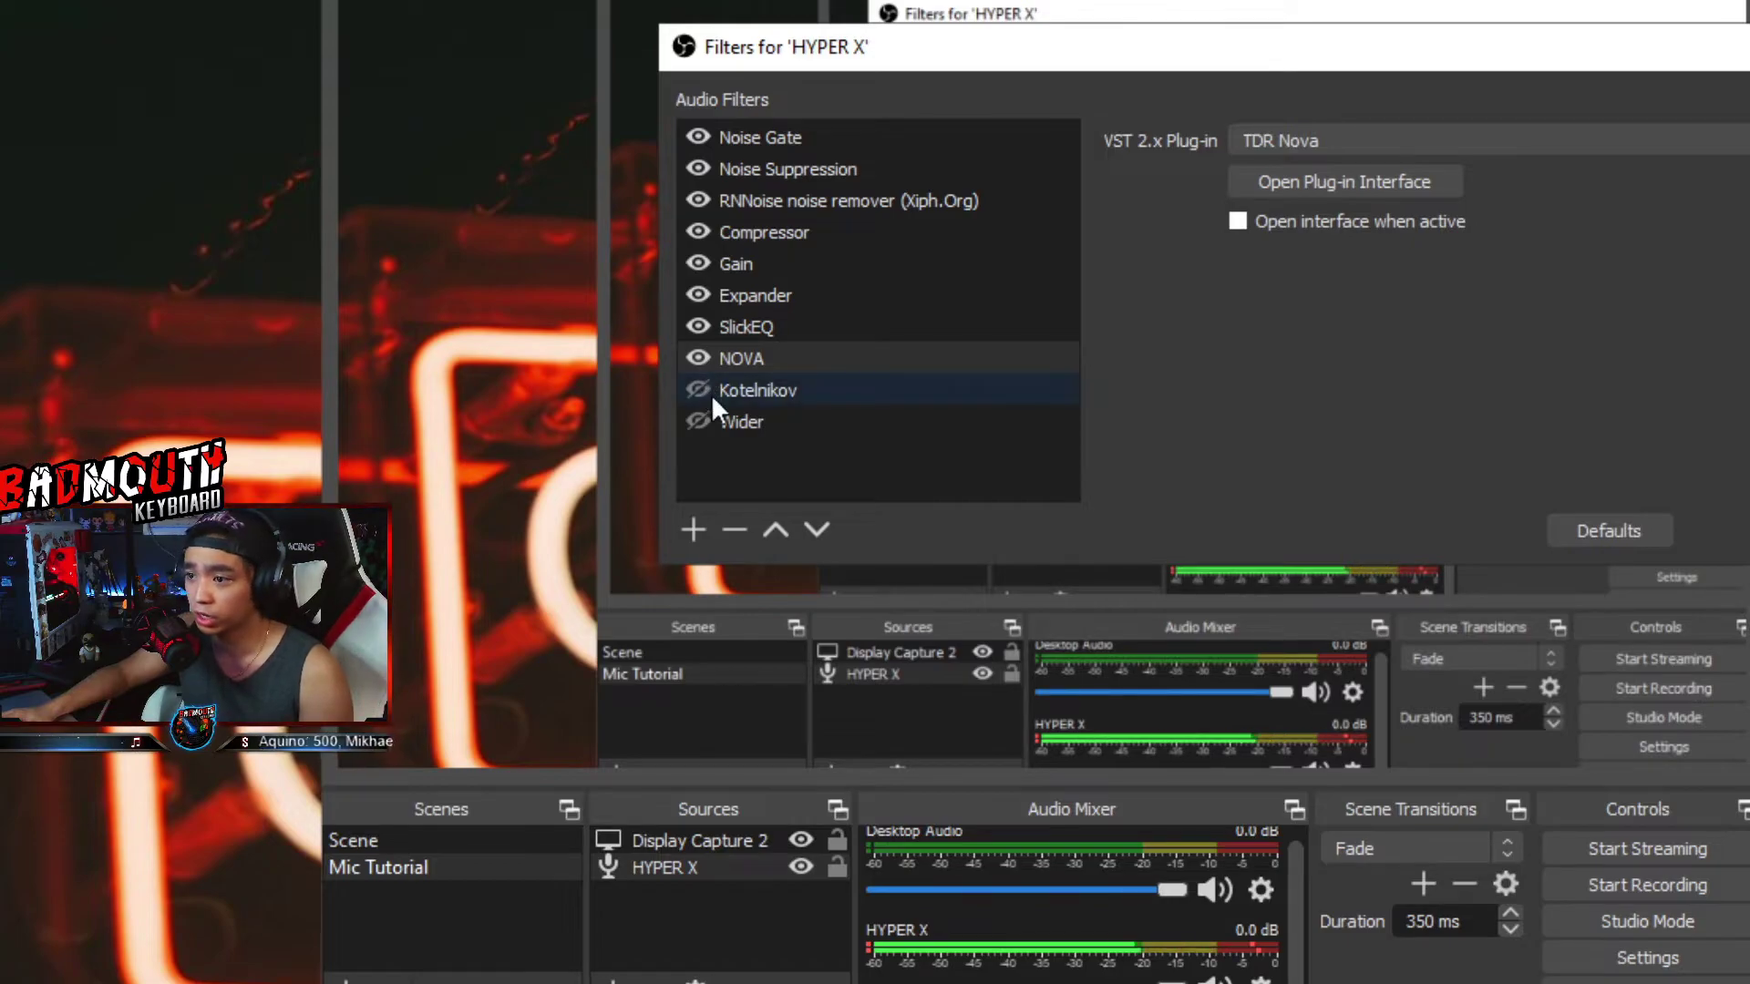
click(1392, 178)
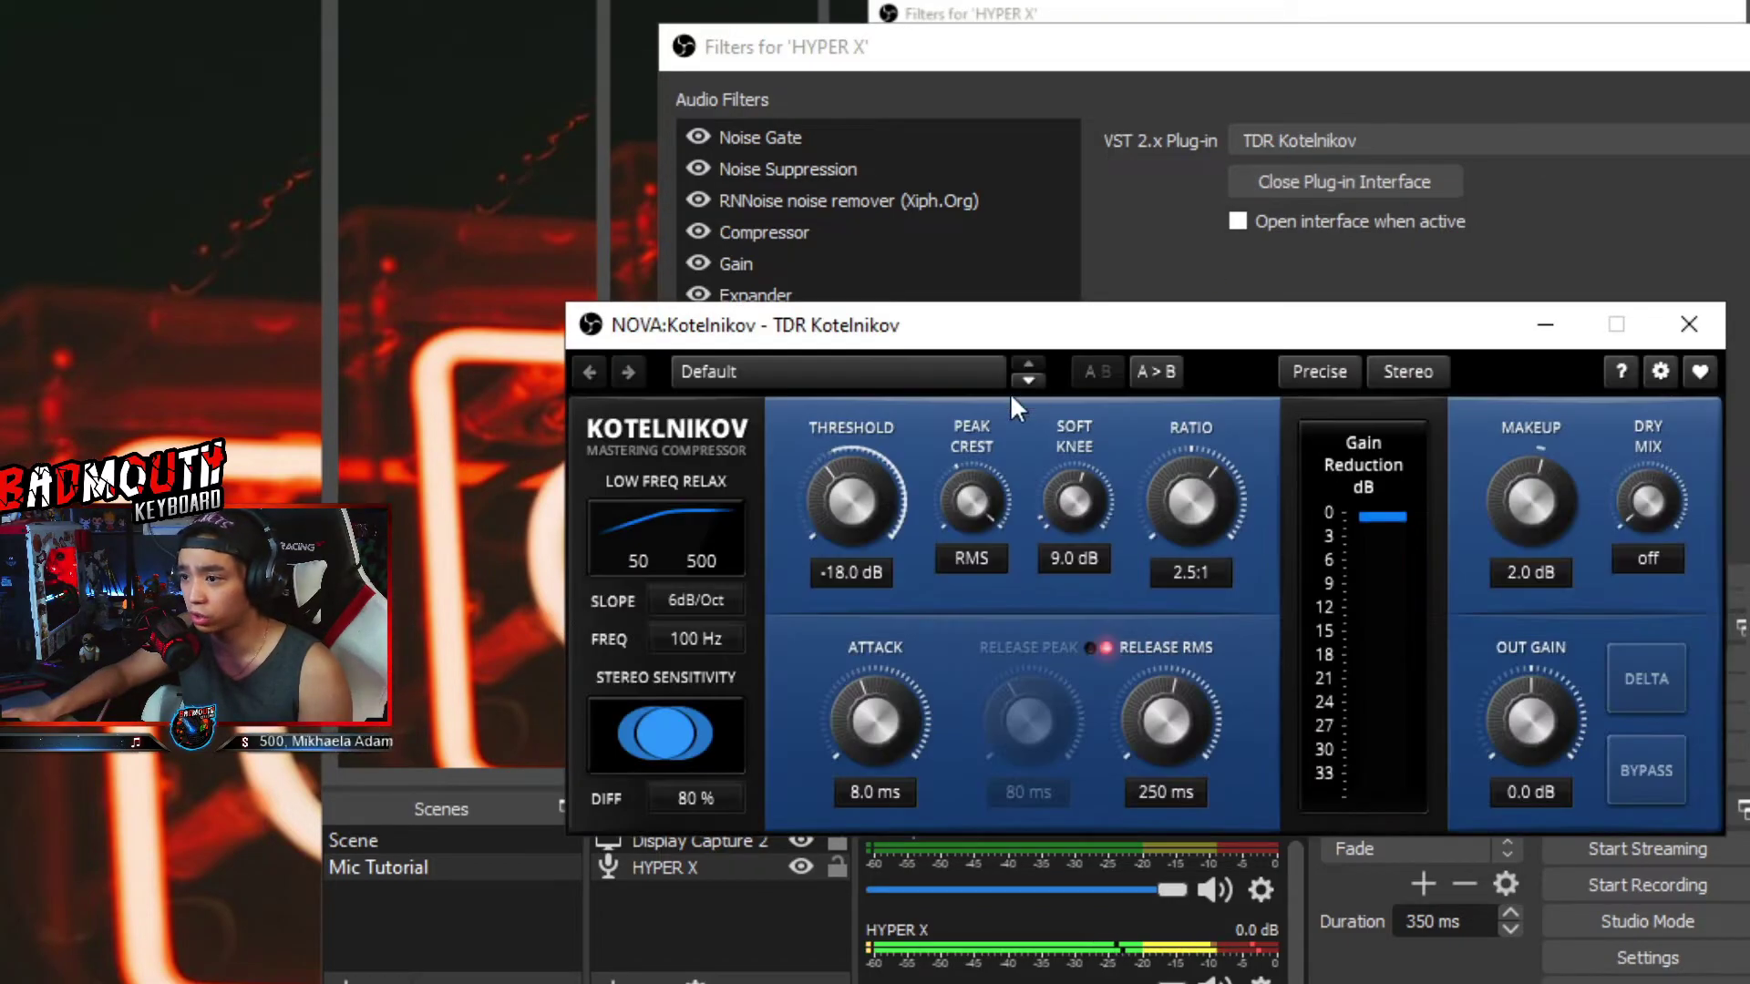
drag(1063, 331, 1062, 176)
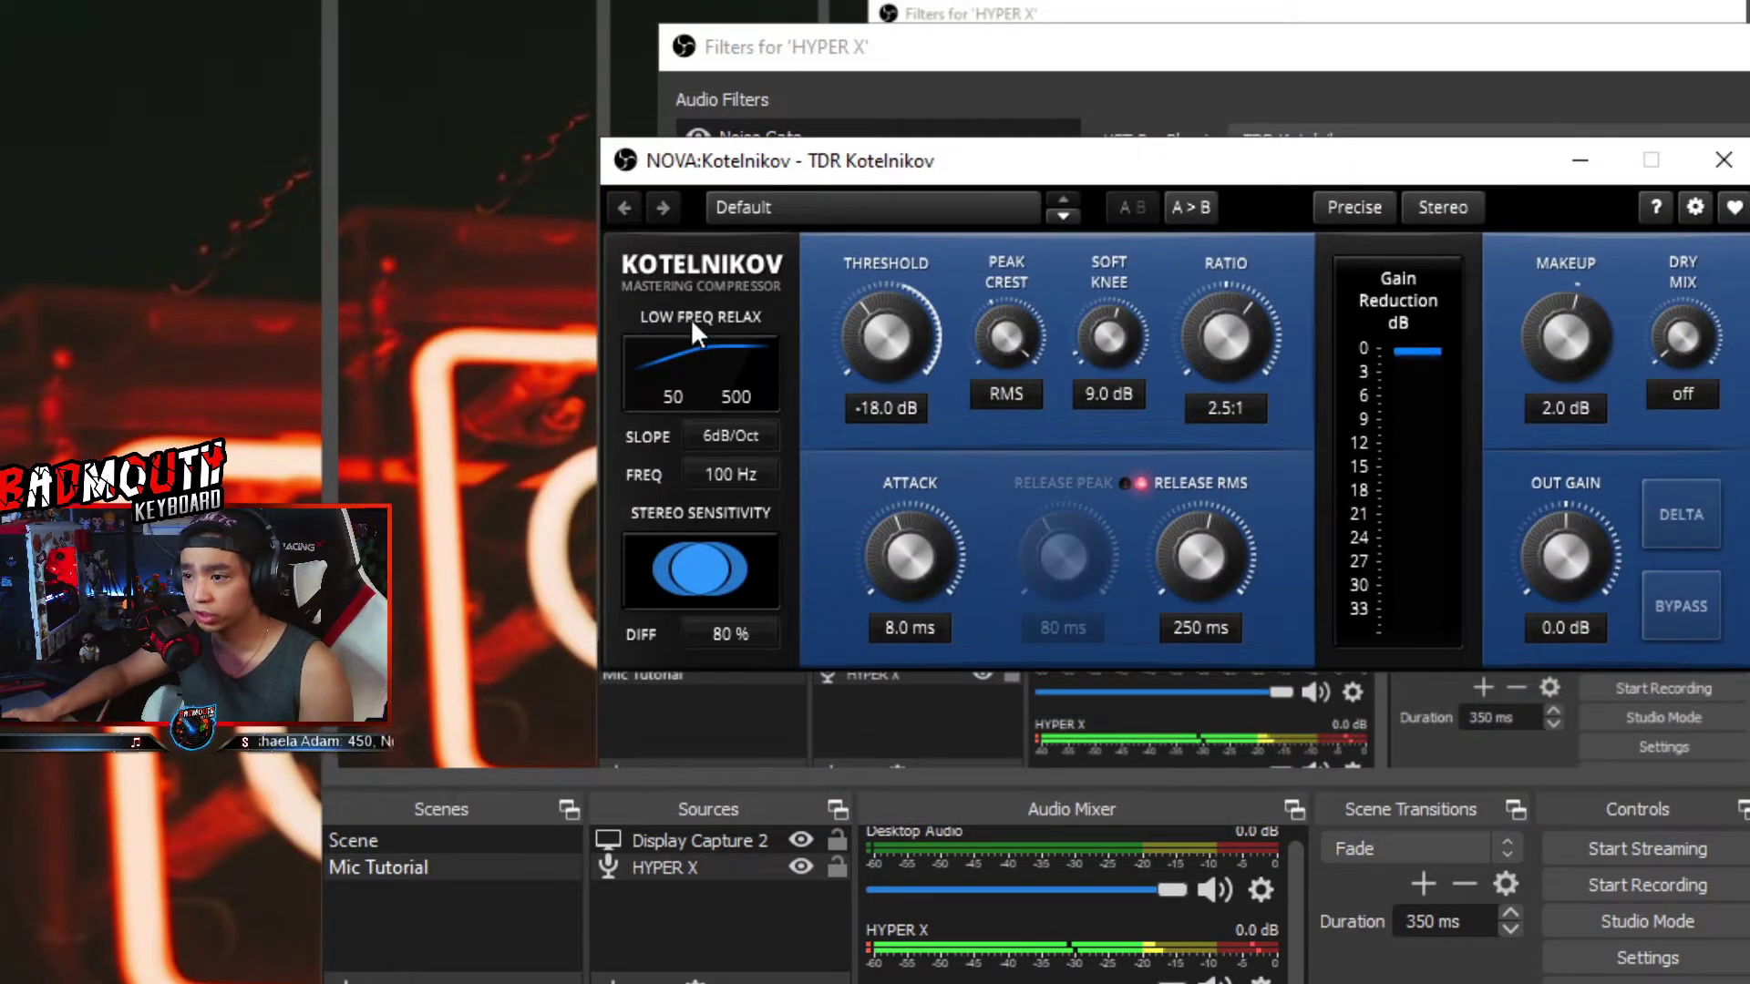
drag(850, 179, 996, 204)
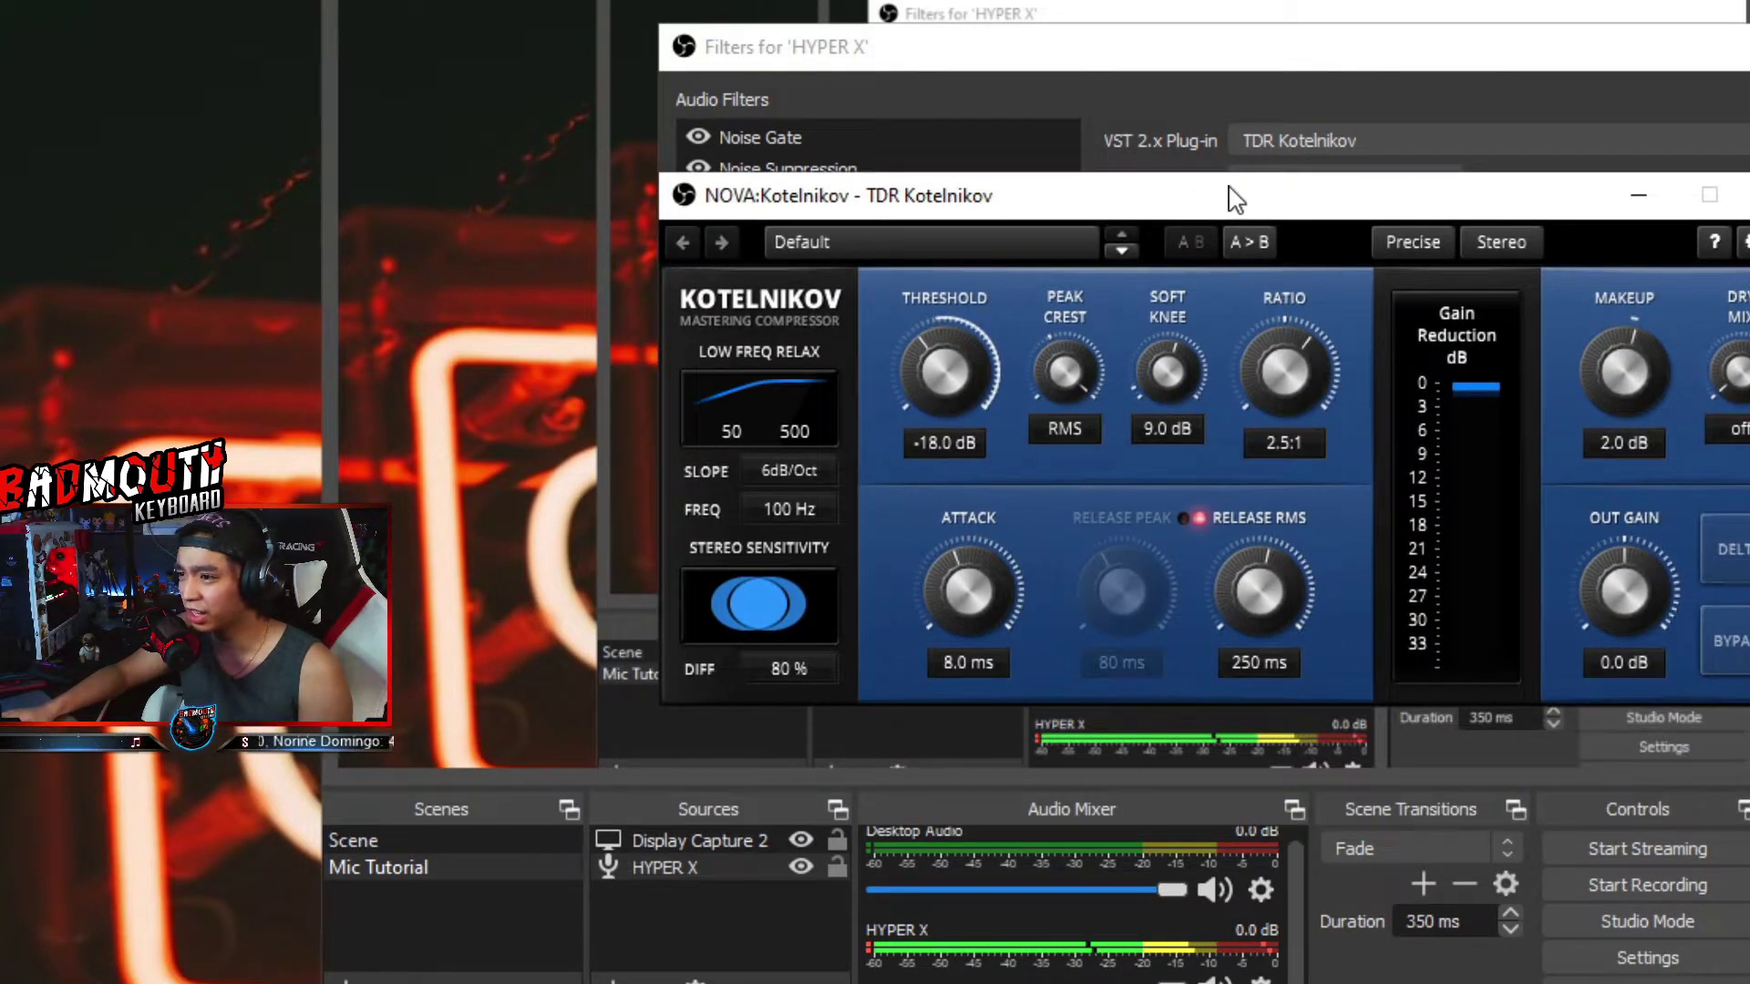
drag(1039, 194, 1091, 168)
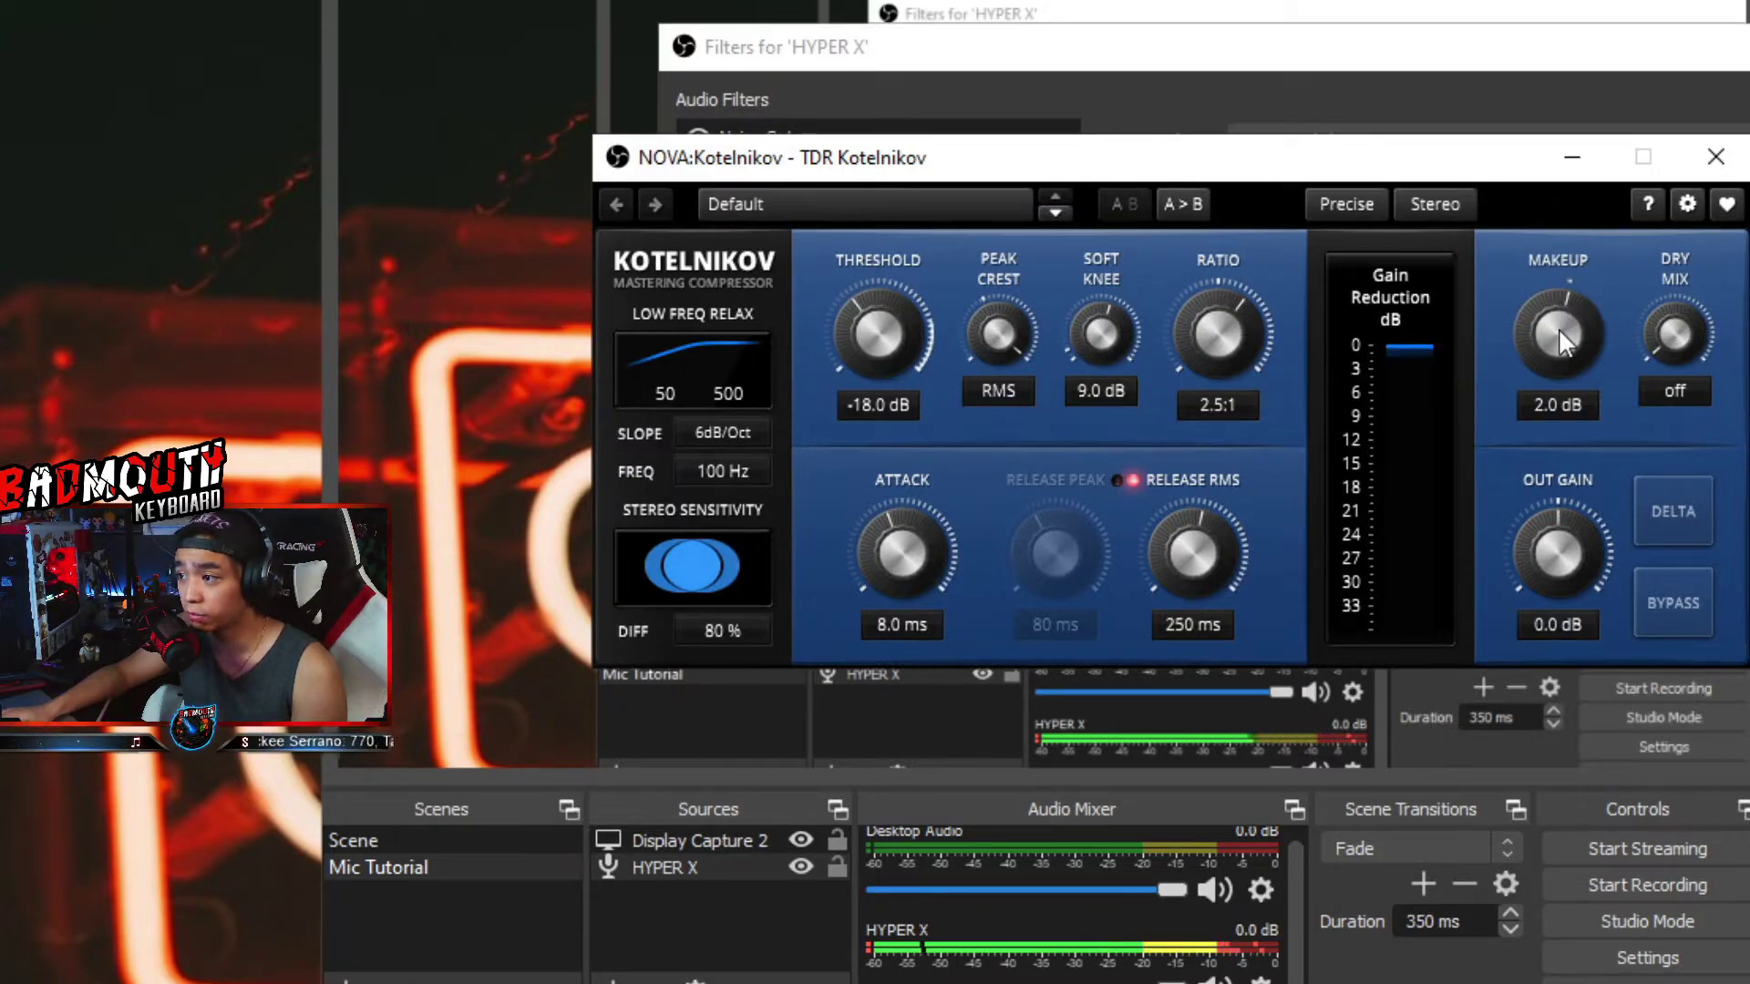
drag(1343, 160, 1230, 302)
- Open the Wider plug-in and drag its stereo width up to about 97%
click(1606, 287)
click(738, 419)
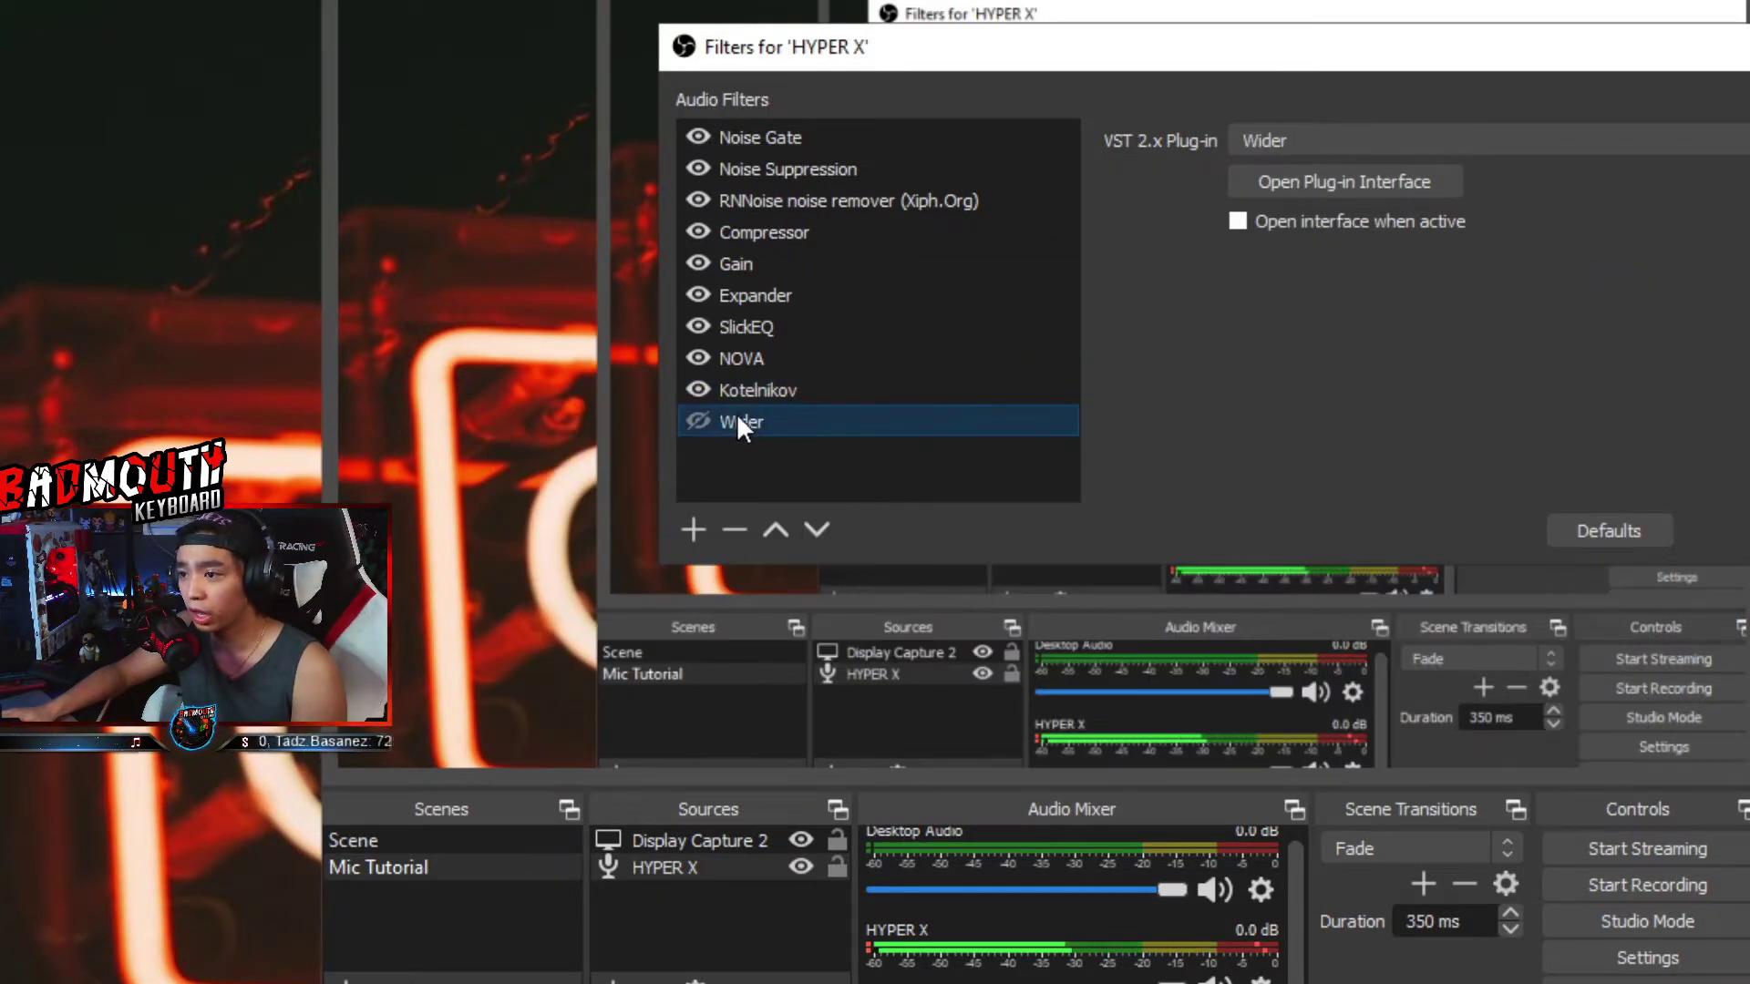
click(1343, 185)
drag(1035, 337, 964, 270)
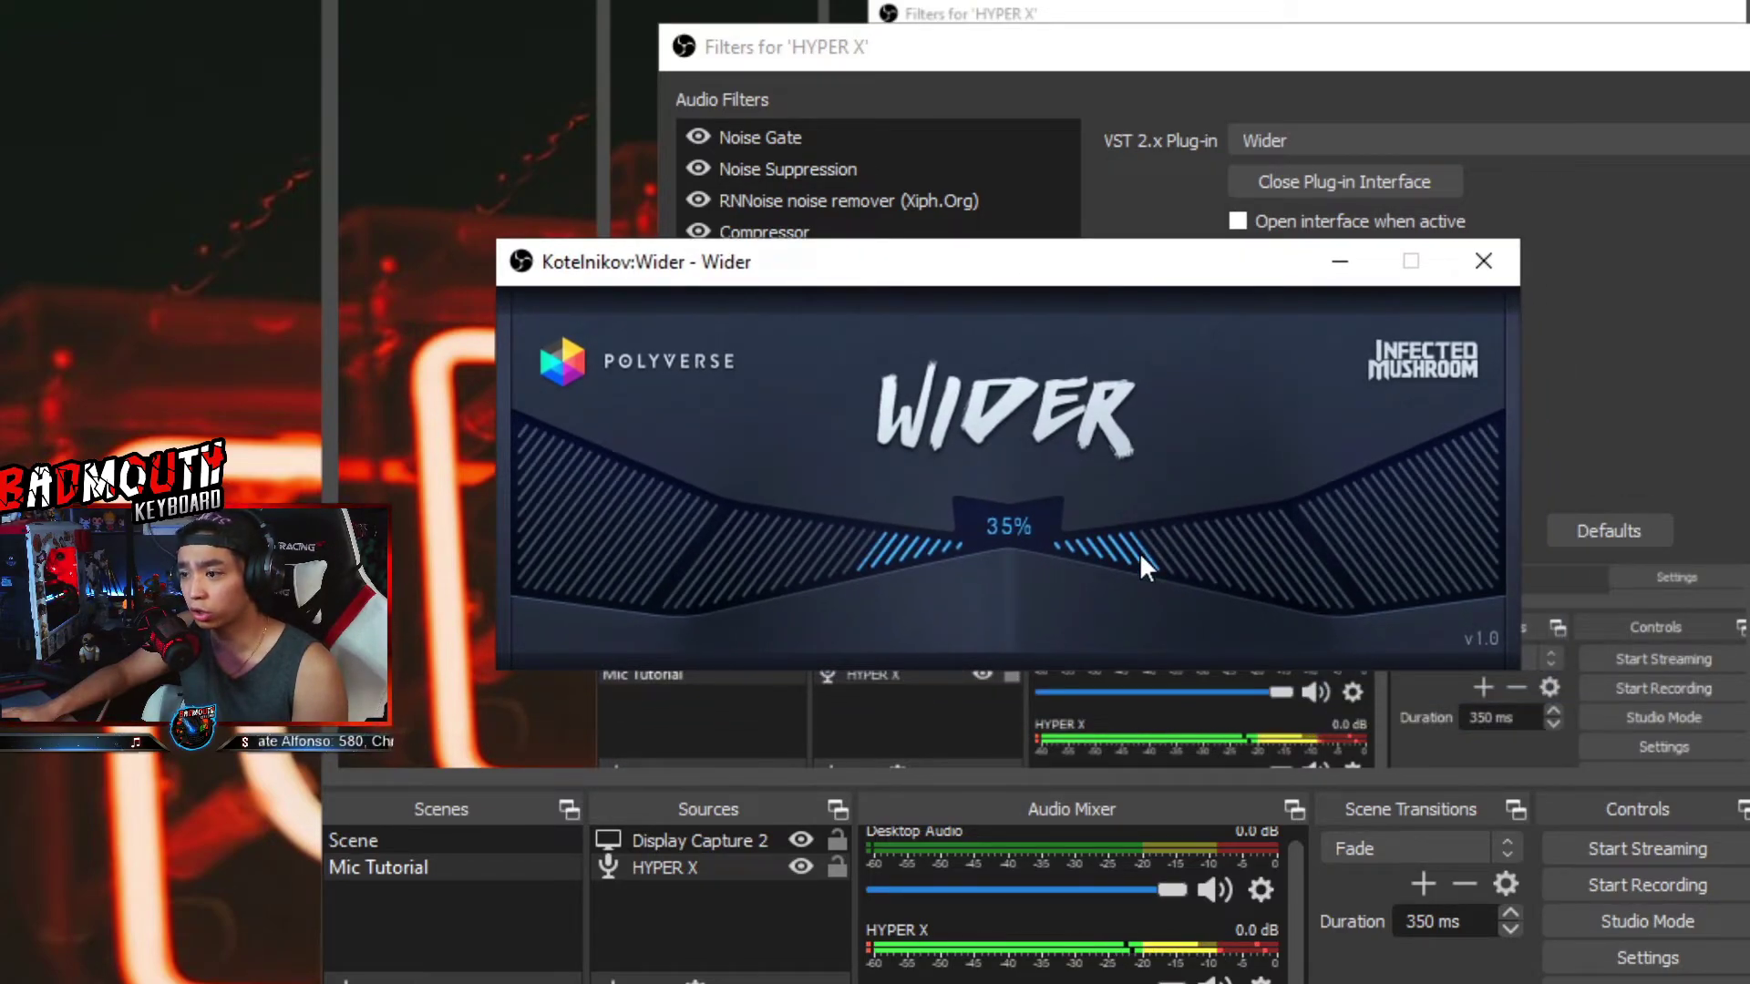
drag(1141, 557, 1141, 654)
click(1483, 261)
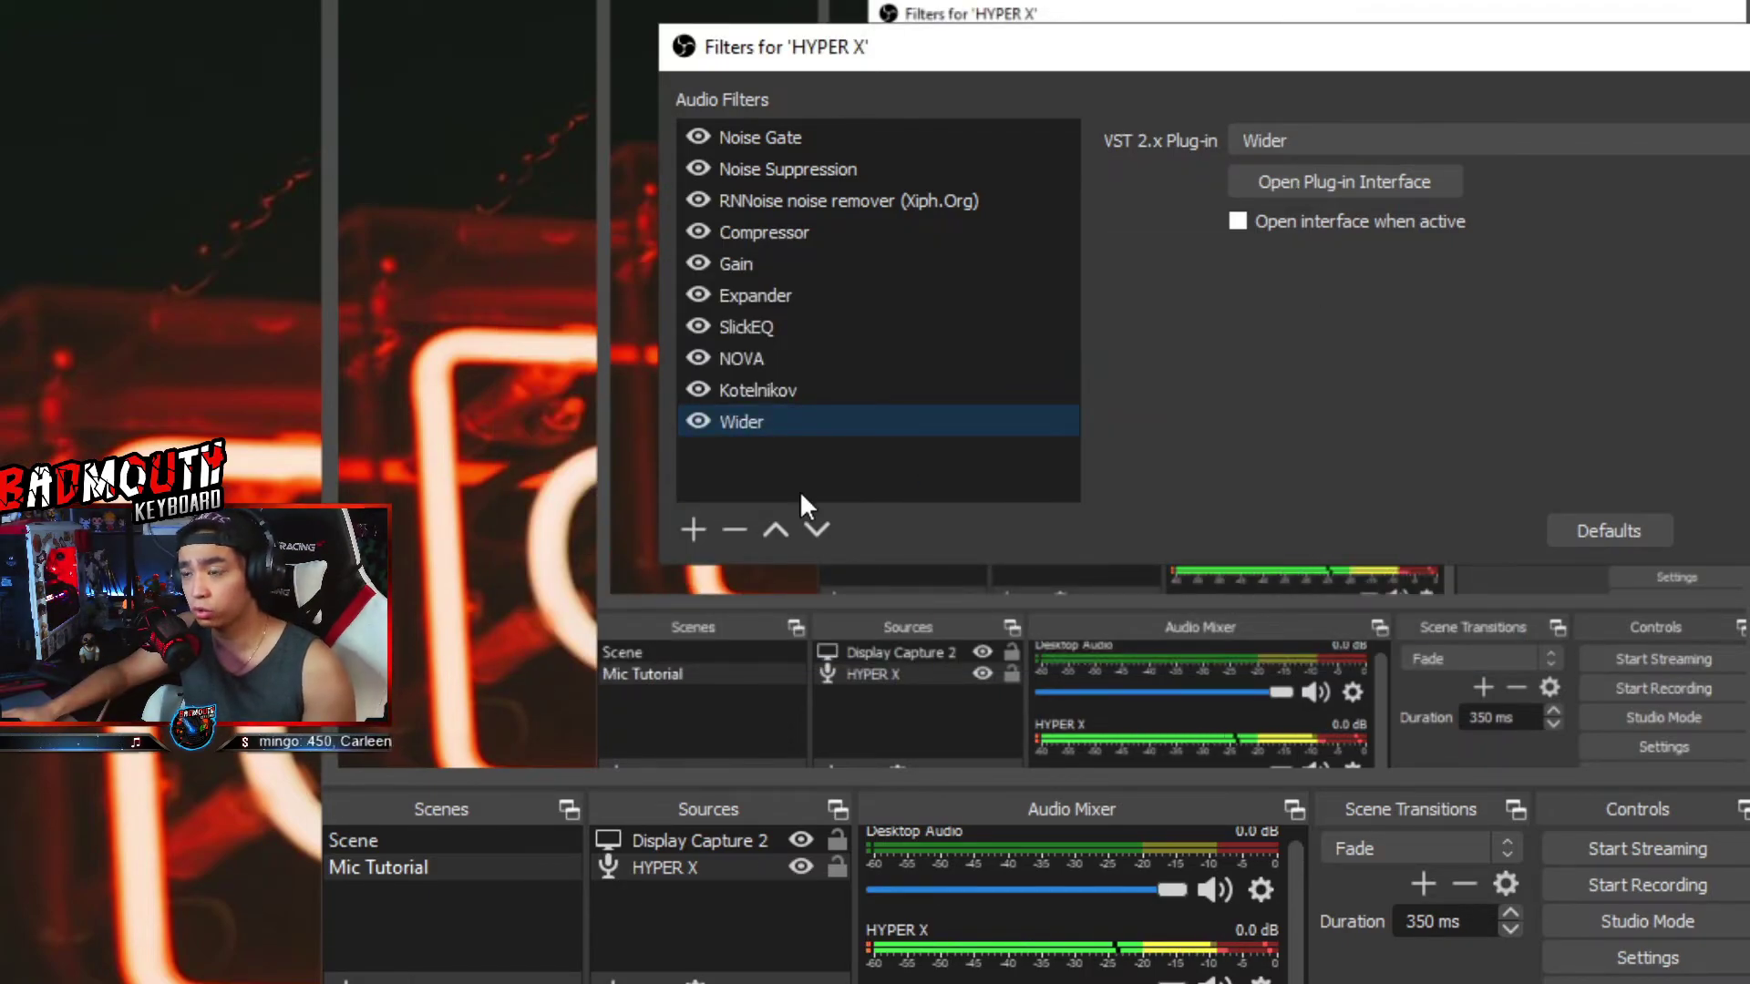
drag(782, 169, 756, 109)
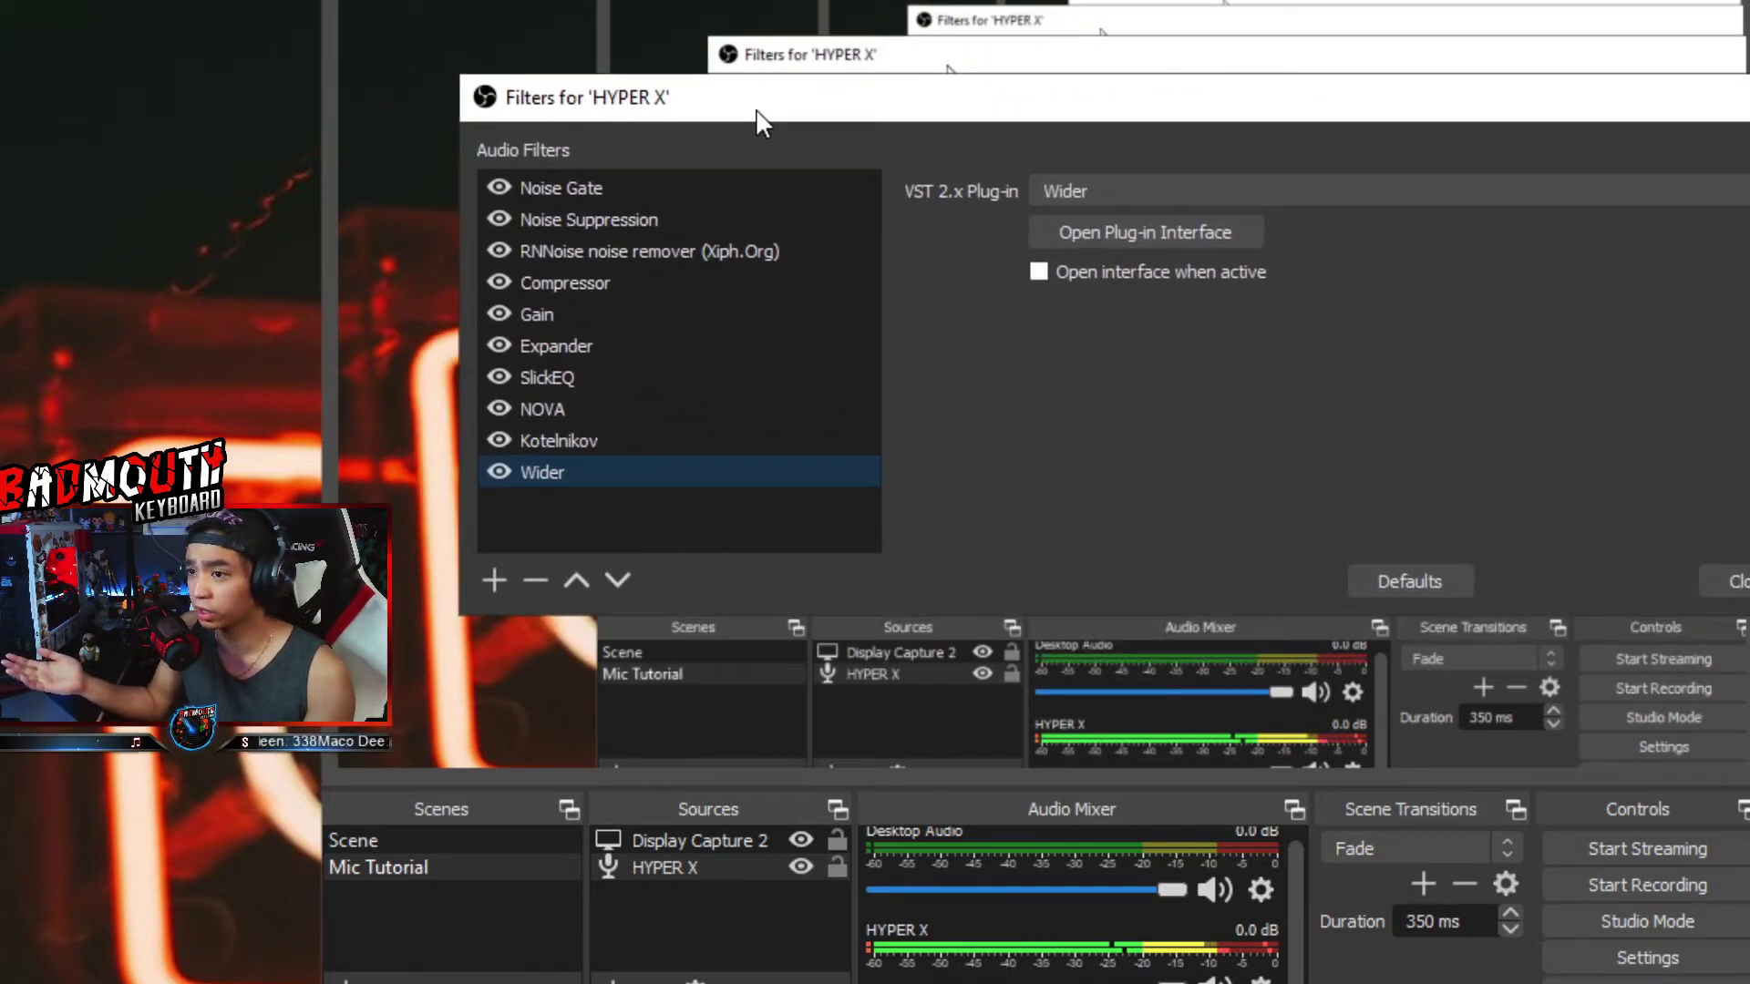